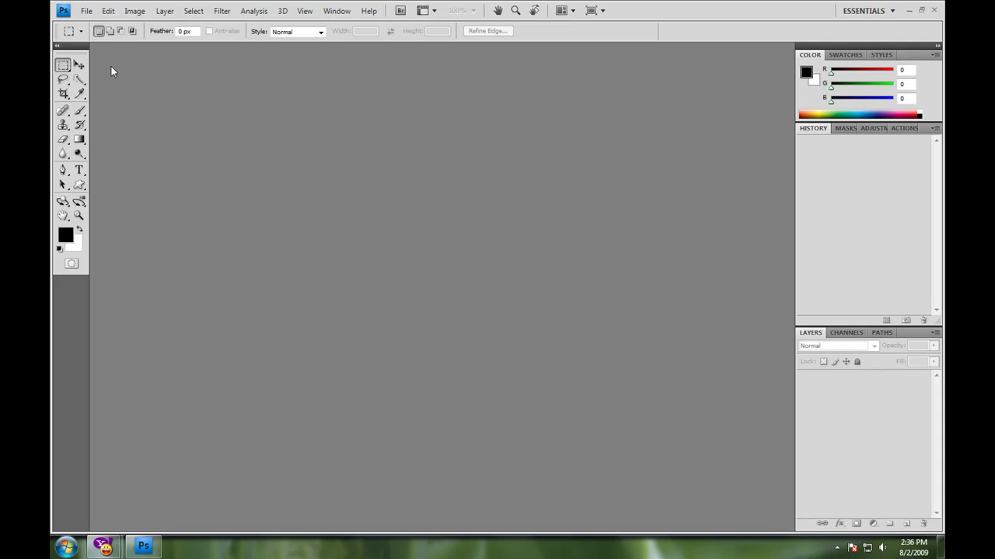
- Create a new 500 × 200 pixel white document
left_click(86, 11)
left_click(97, 25)
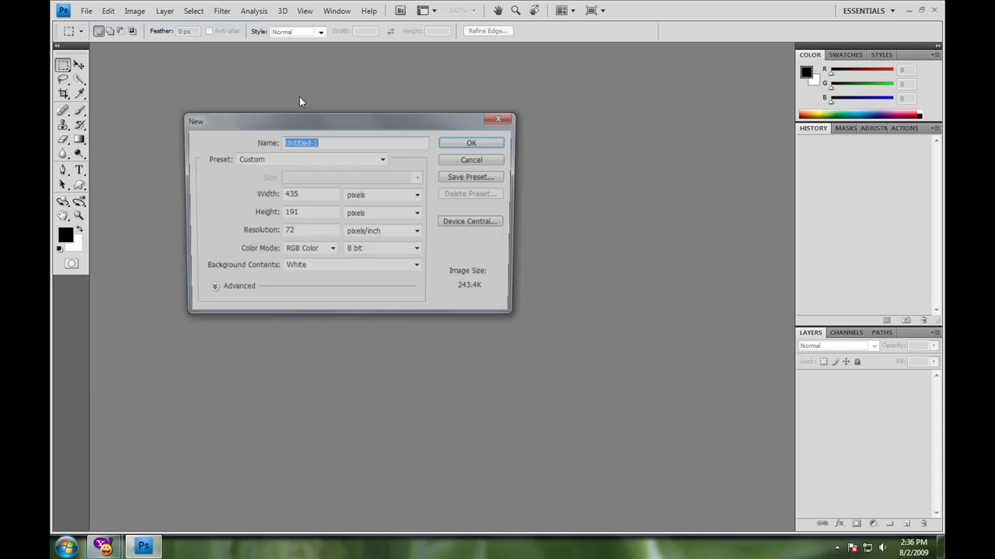
left_click_drag(379, 123, 421, 133)
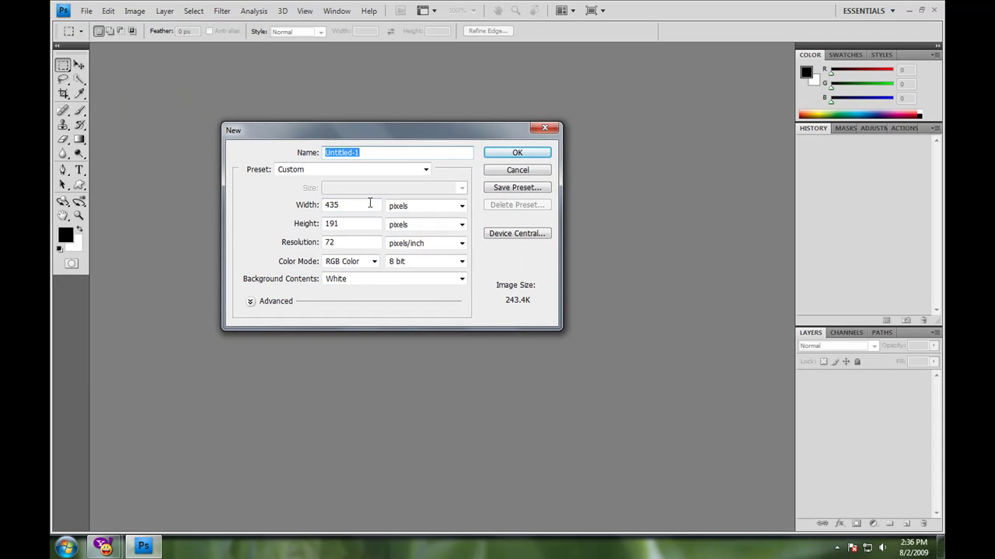
double_click(366, 204)
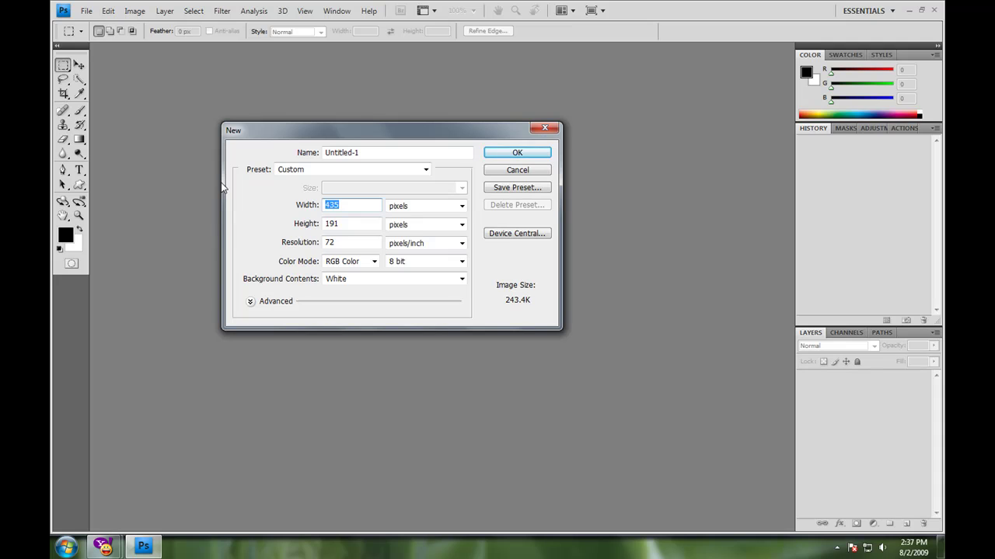
type("500")
key("Tab")
type("200")
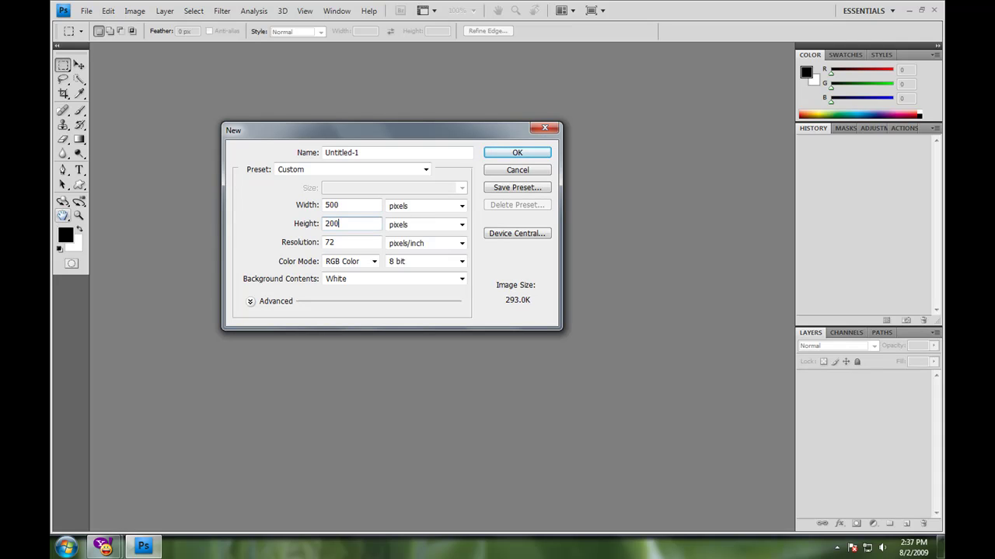
left_click(495, 155)
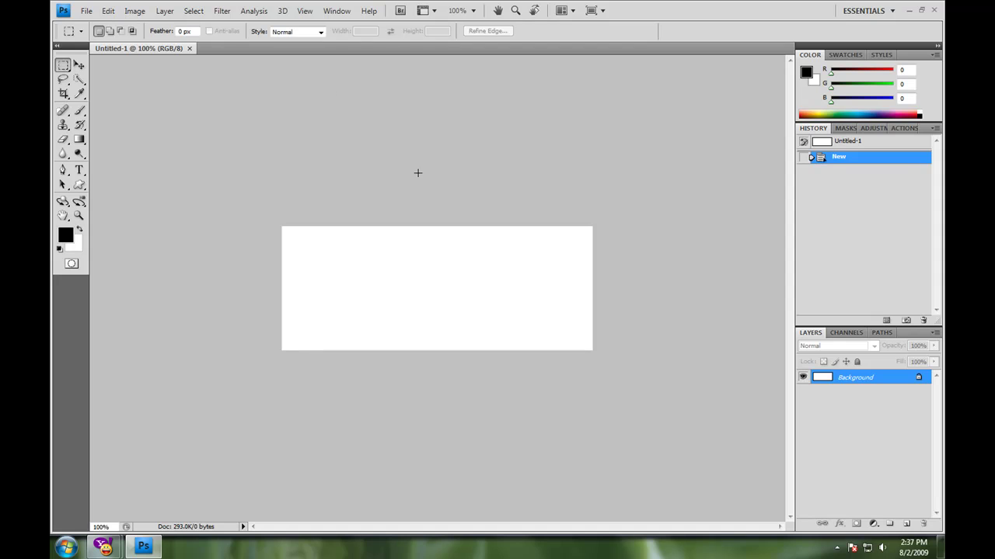
- Float the Untitled-1 document in its own window, centred and enlarged around the canvas
left_click_drag(257, 90, 256, 91)
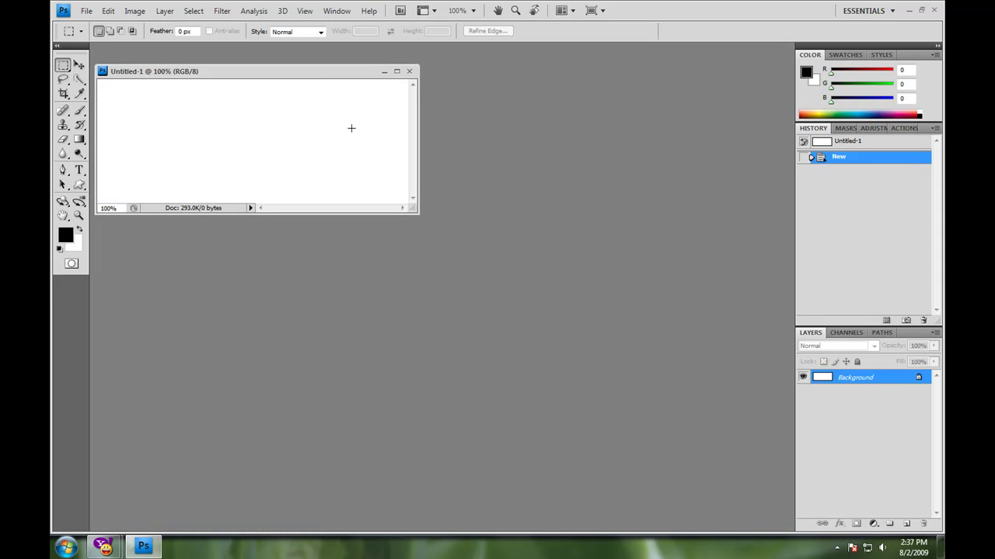
left_click_drag(321, 76, 462, 139)
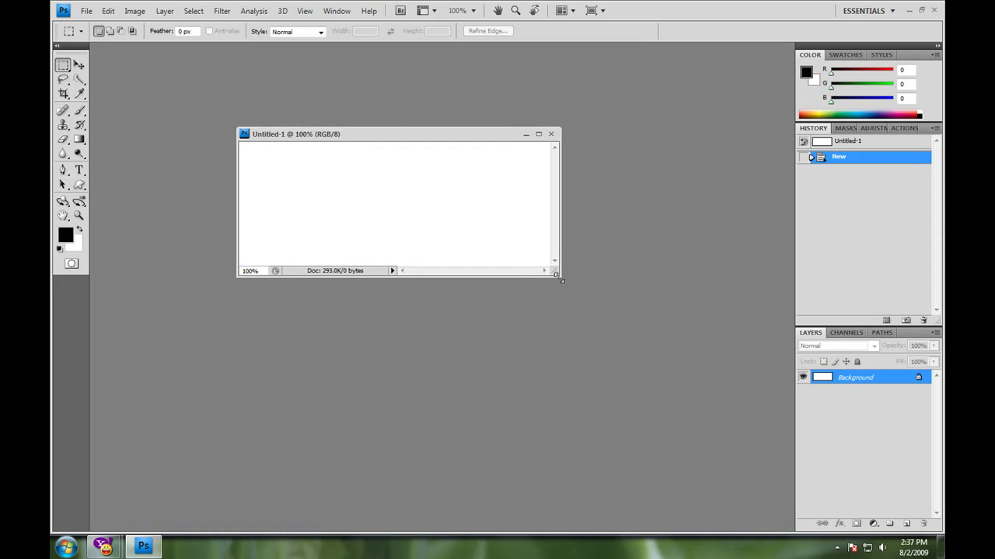
left_click_drag(559, 278, 698, 395)
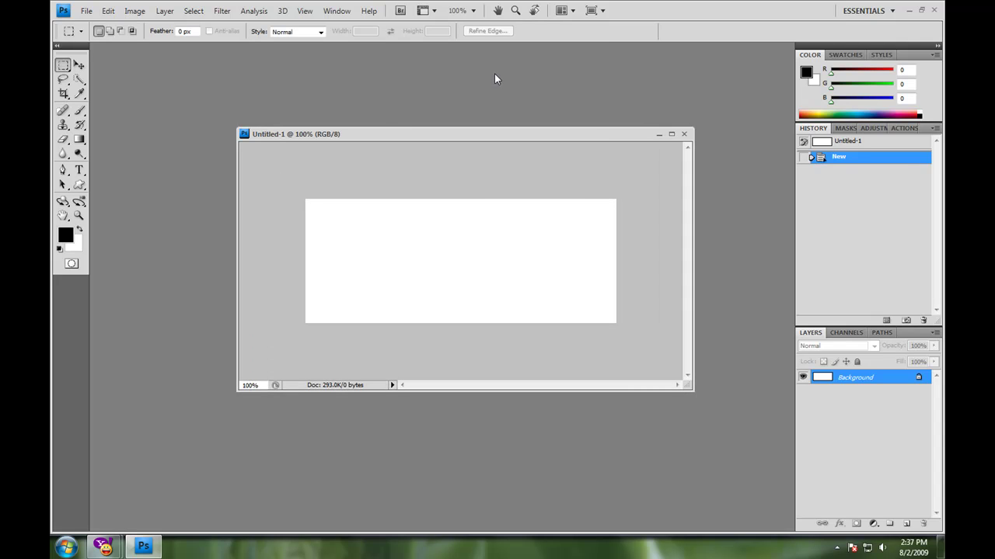
- Add a new layer named 'Button Stretch' and dismiss the no-pixels warning
left_click(165, 11)
mouse_move(172, 25)
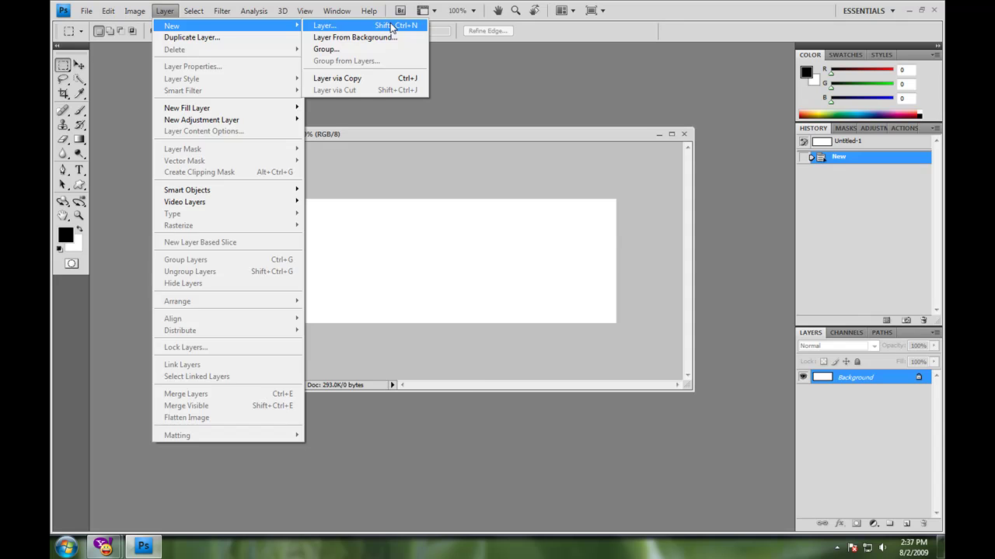
left_click(391, 27)
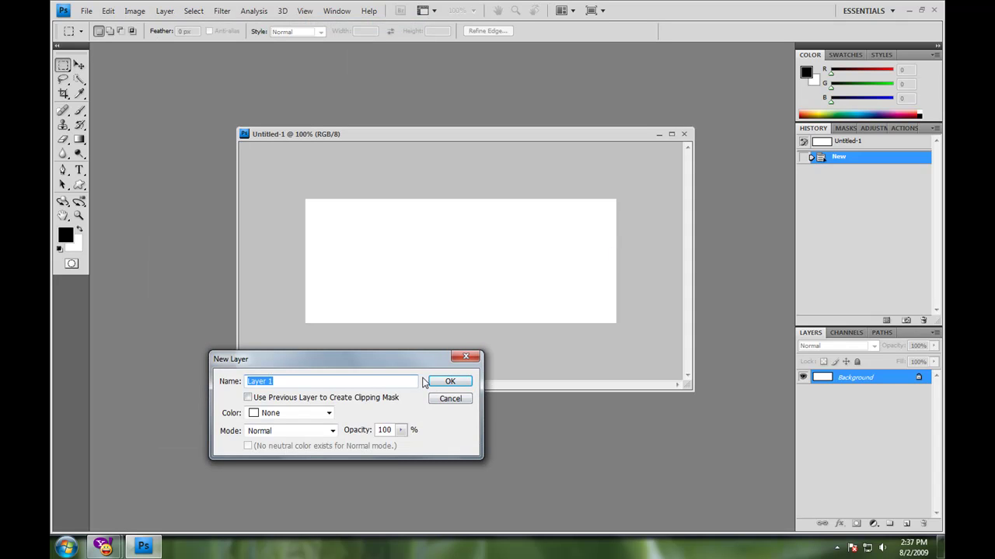
type("Button Stretch")
left_click(455, 382)
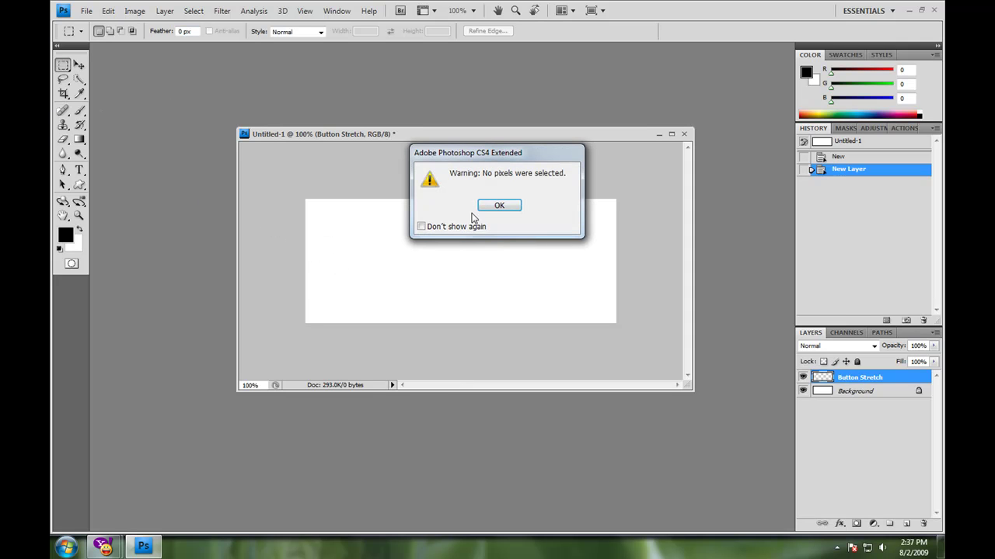
left_click(497, 208)
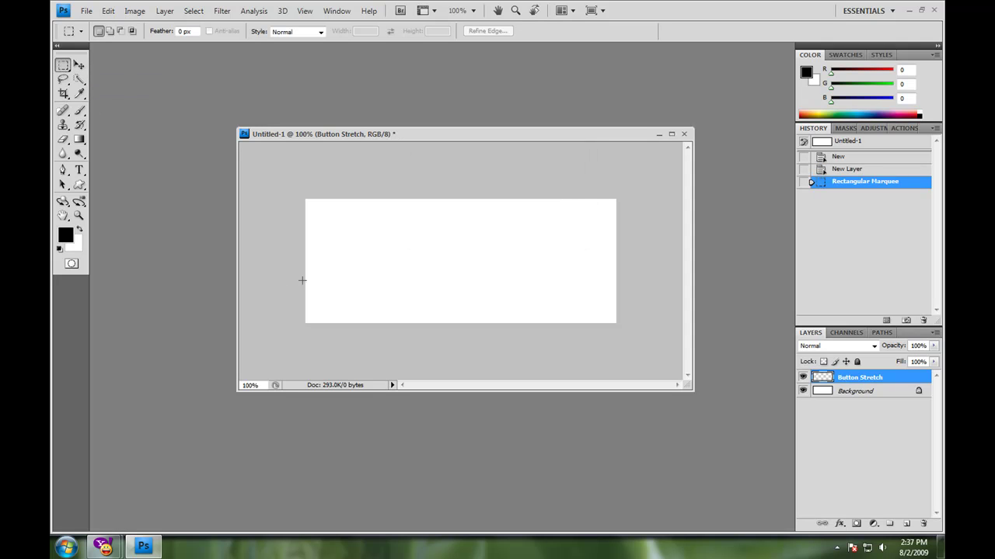
- Marquee a thin full-width band across the canvas middle, then pick the Gradient tool
left_click_drag(297, 245, 642, 274)
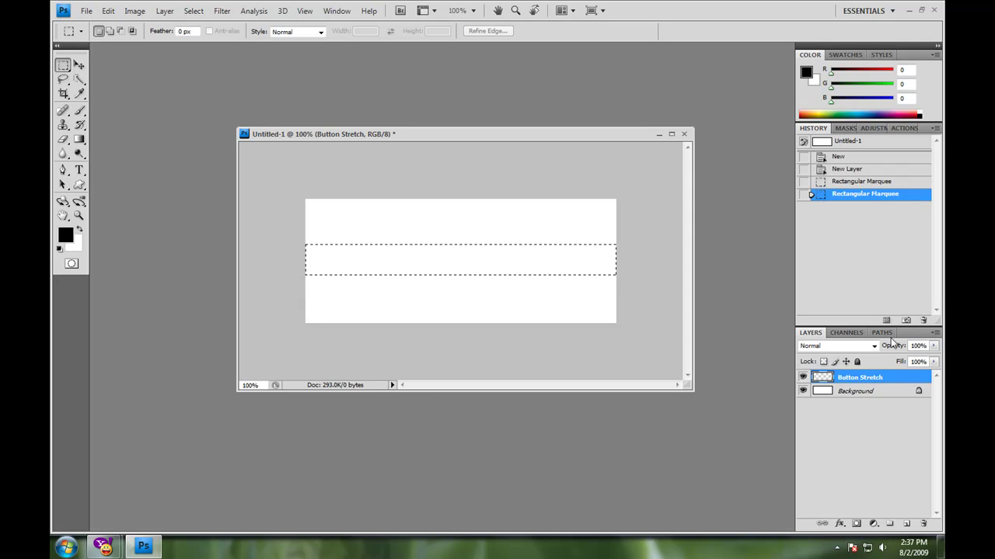
left_click(78, 139)
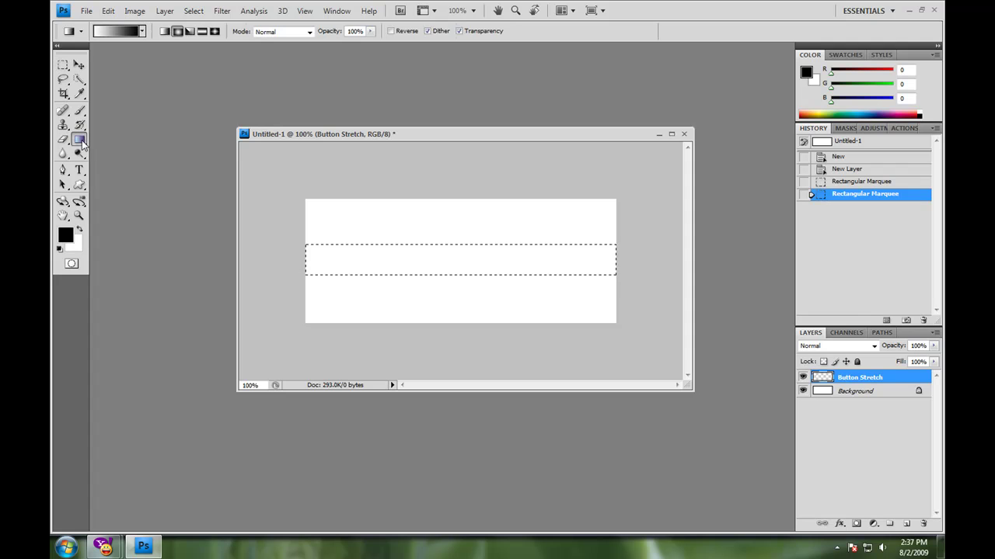
- Set the foreground colour to bright orange (#ff7e00) and the background to dark orange
left_click(68, 238)
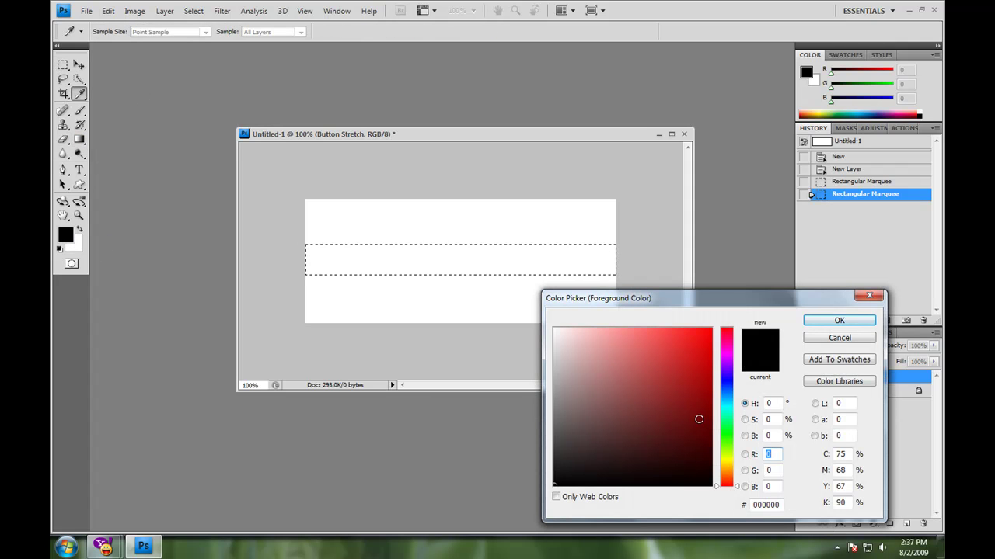
left_click_drag(733, 468, 733, 474)
left_click_drag(695, 381, 730, 326)
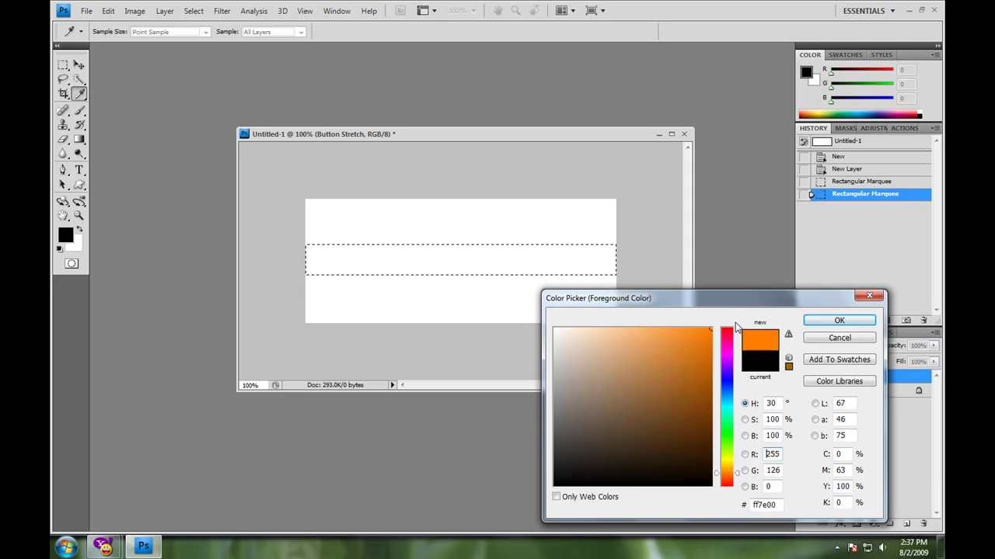
left_click(839, 320)
left_click(76, 246)
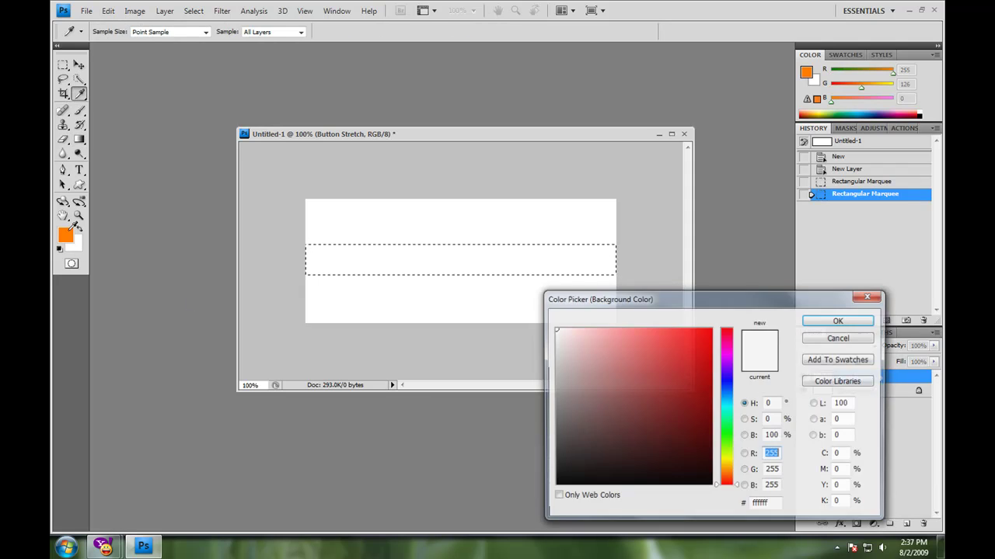
left_click(66, 235)
mouse_move(702, 356)
left_mouse_down()
mouse_move(719, 372)
mouse_move(711, 366)
left_mouse_up()
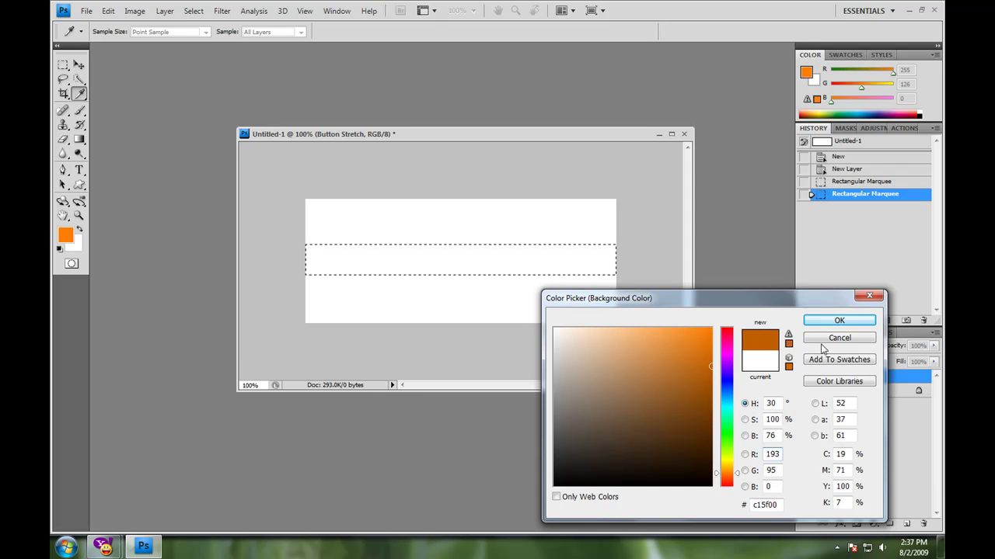
left_click(725, 476)
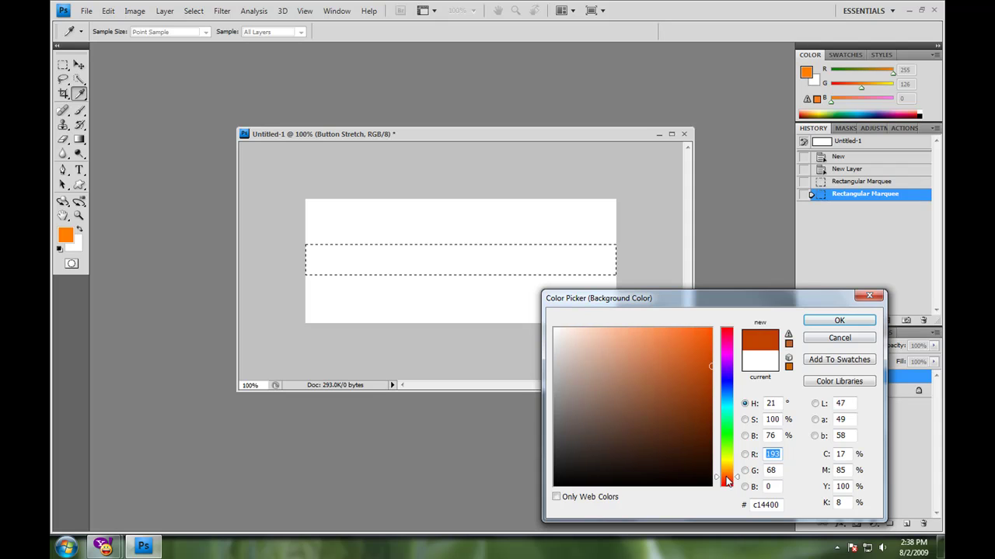
left_click(839, 319)
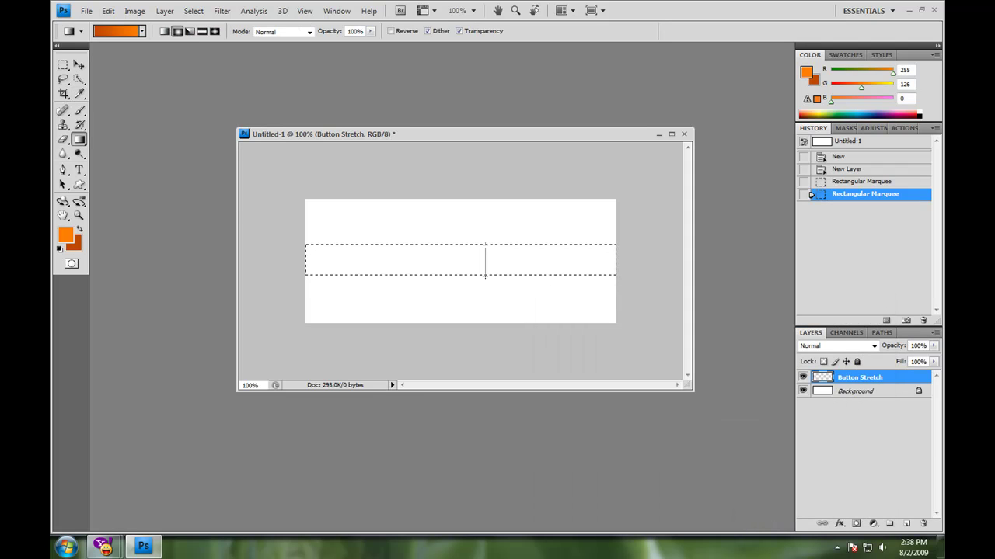
- Fill the band with a top-to-bottom linear orange gradient, replacing a radial attempt, and deselect
left_click_drag(486, 275, 486, 276)
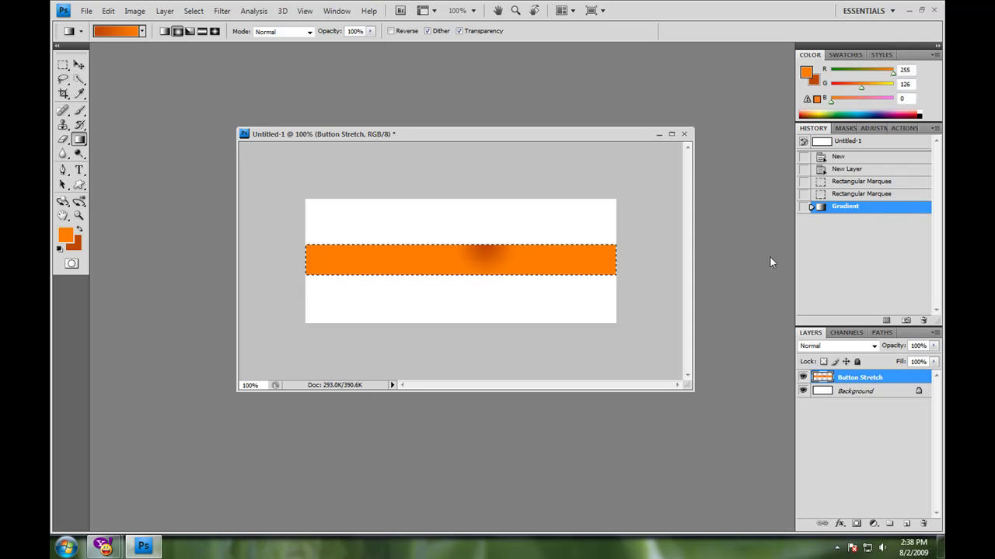
left_click(852, 194)
left_click(165, 31)
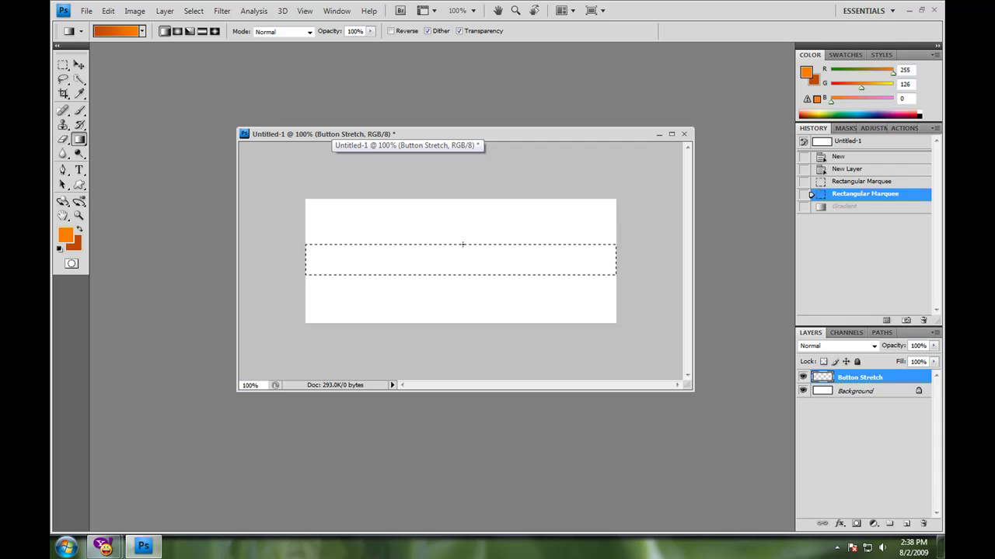
left_click_drag(463, 273, 463, 275)
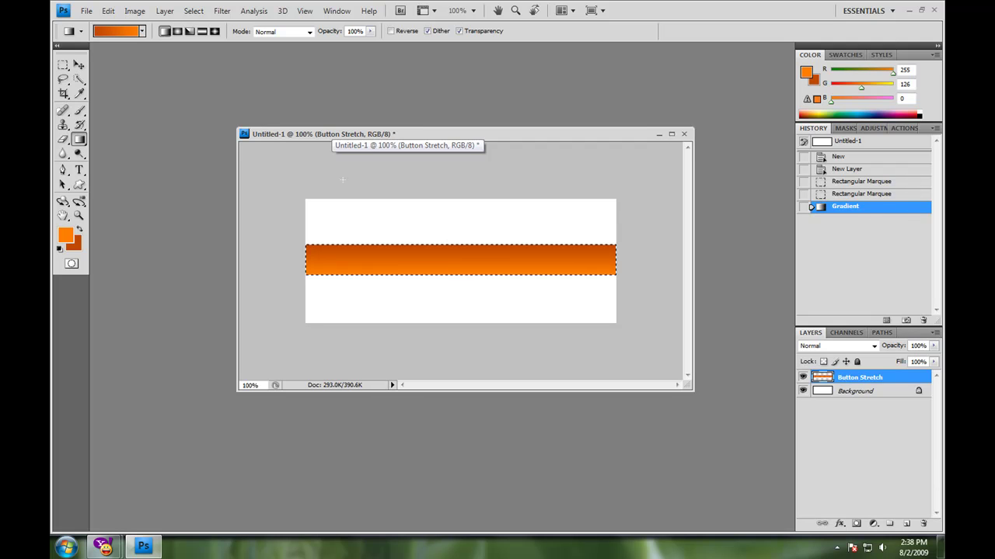
left_click(62, 65)
left_click(432, 205)
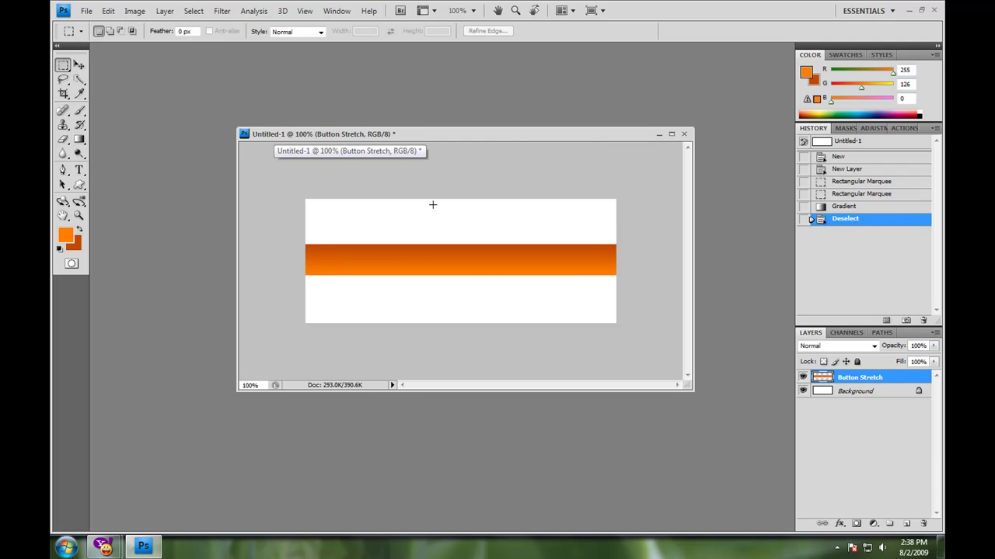
- Give the orange bar a lighter drop shadow with zero distance
left_click(162, 11)
mouse_move(186, 79)
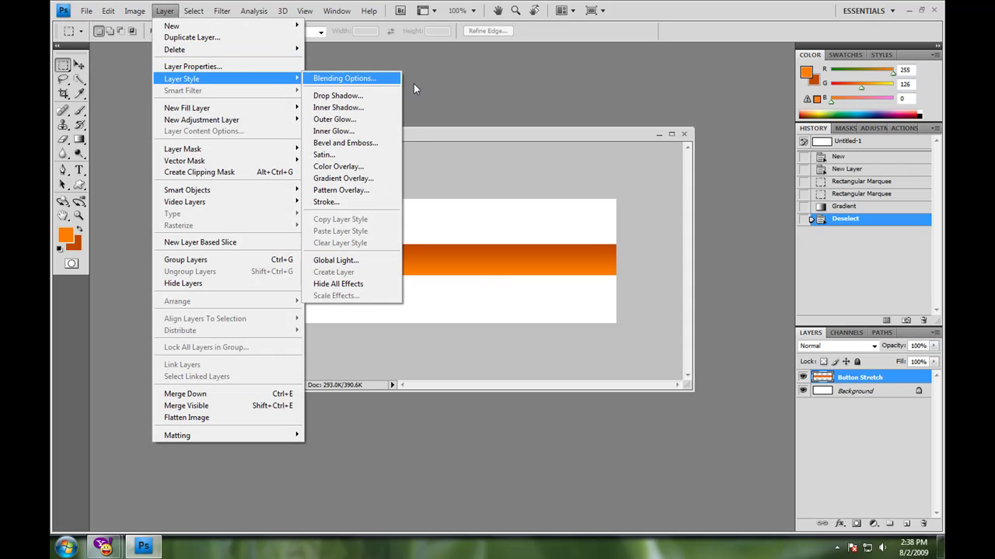
left_click(382, 102)
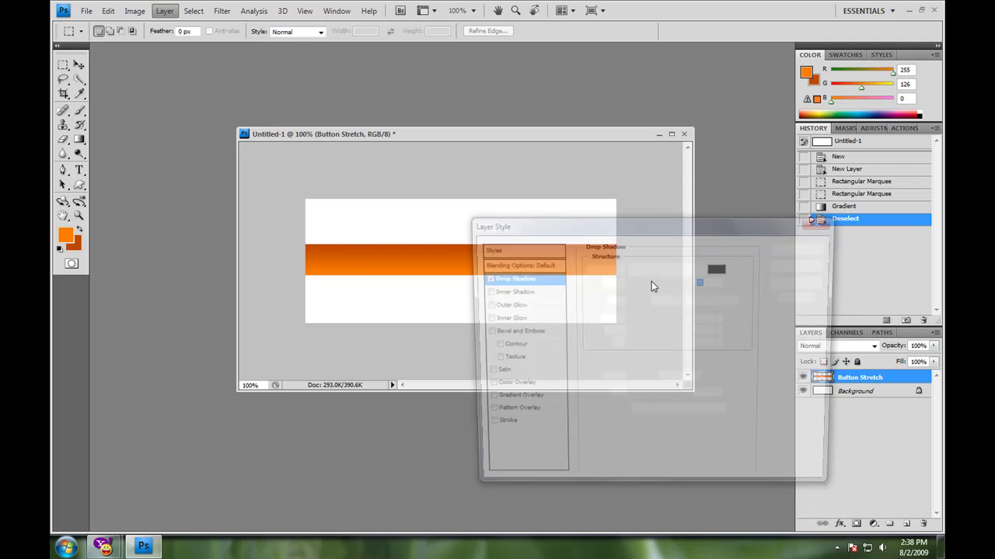
left_click_drag(631, 319, 636, 348)
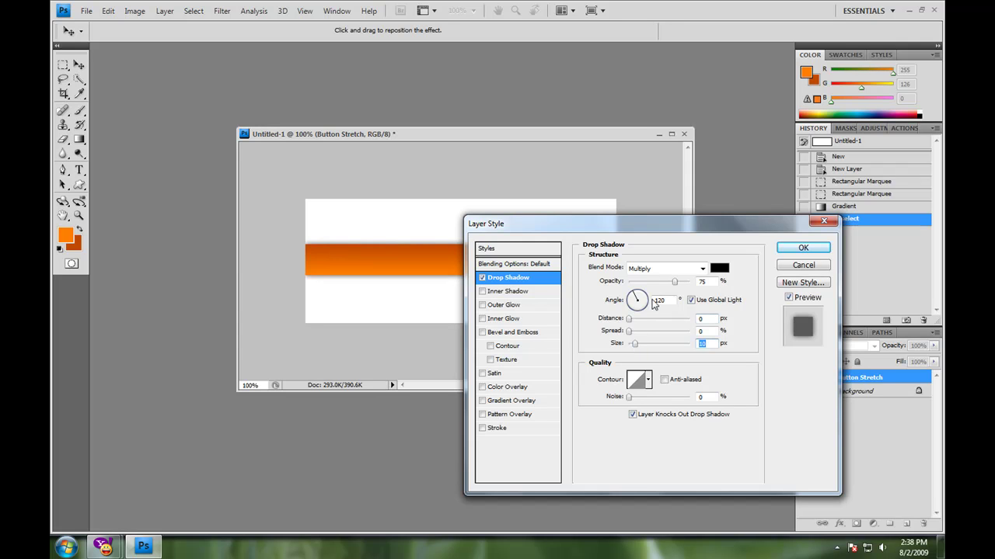
left_click_drag(674, 282, 660, 285)
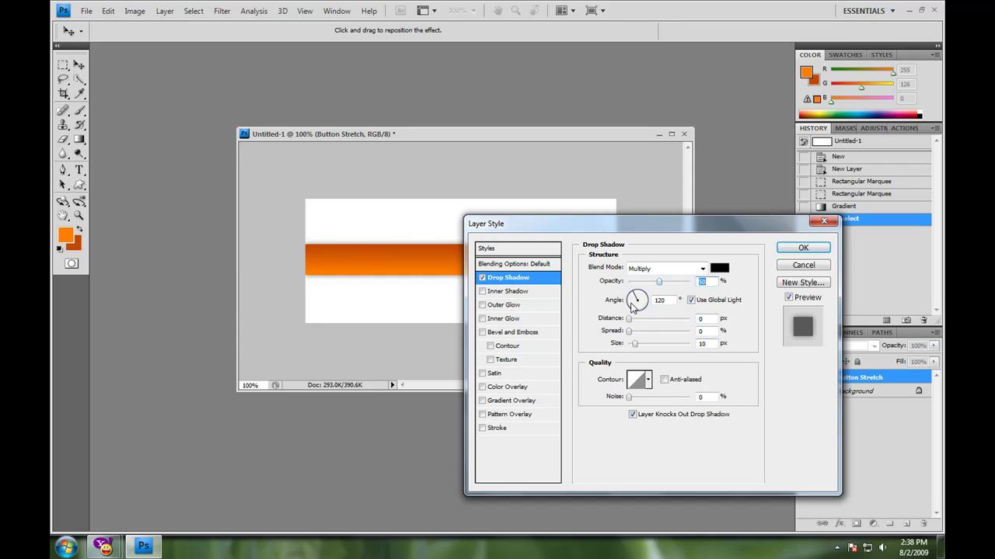
- Add a 1 px dark-brown stroke at 63% opacity and apply the layer styles
left_click(482, 428)
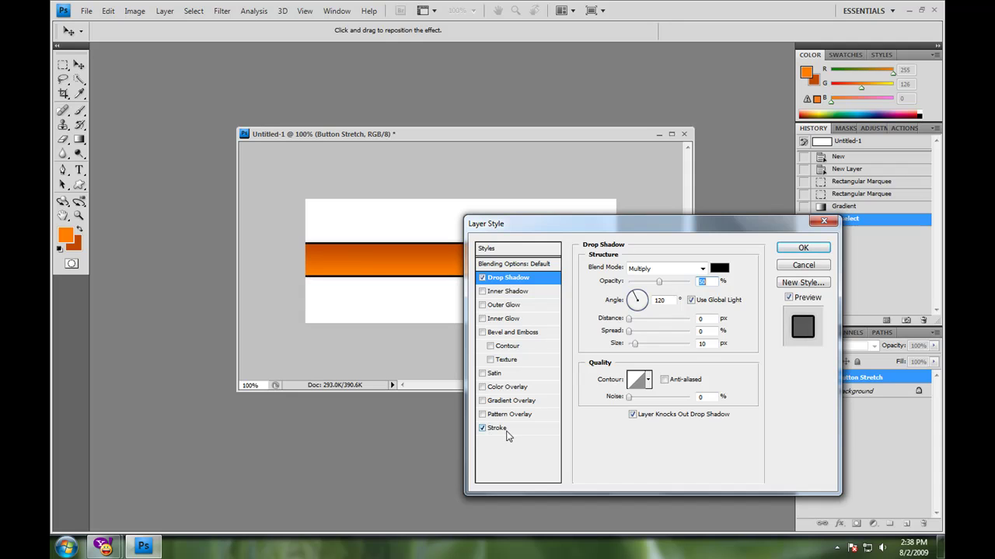
left_click(493, 428)
left_click_drag(641, 225, 630, 335)
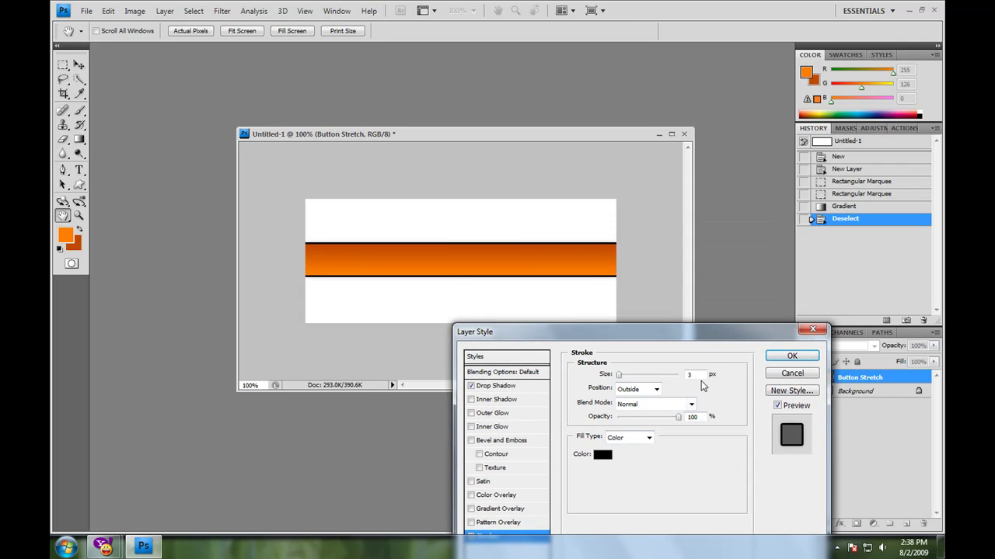
double_click(690, 374)
key("Down")
key("Down")
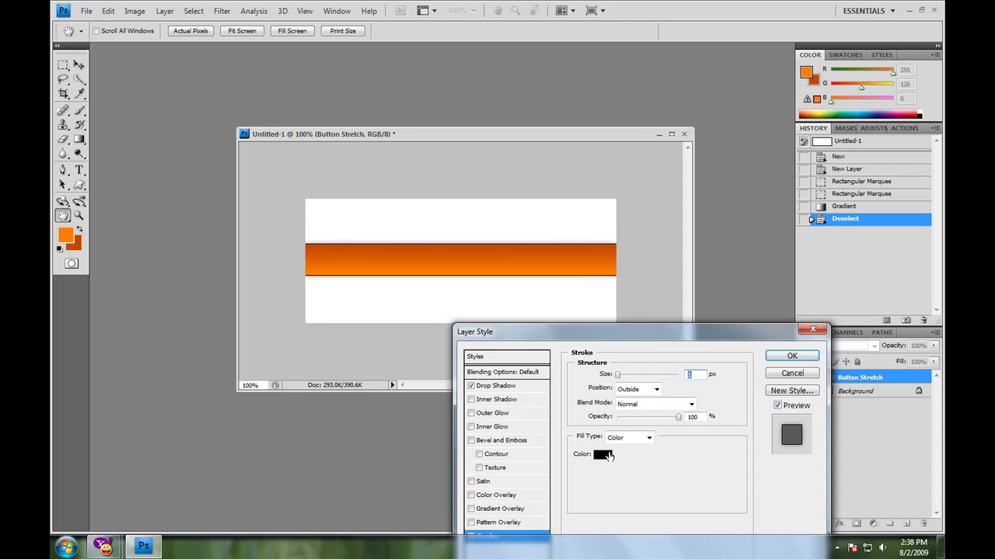
left_click_drag(680, 421, 645, 421)
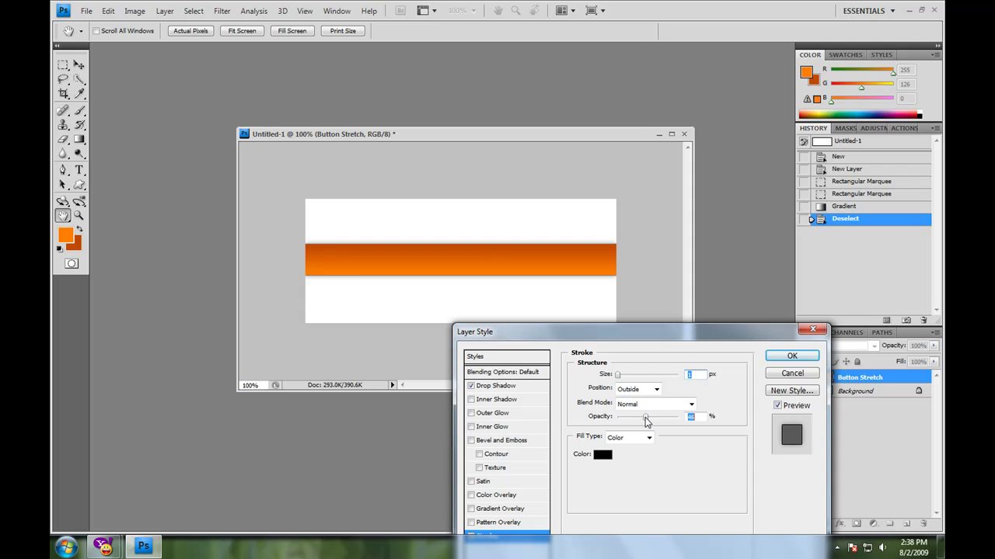
left_click(603, 454)
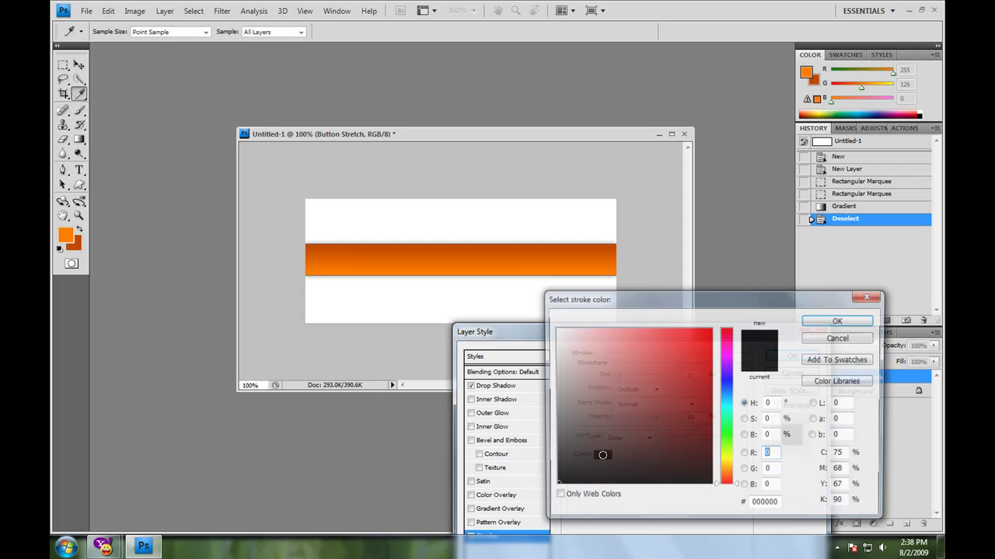
left_click_drag(724, 469, 724, 477)
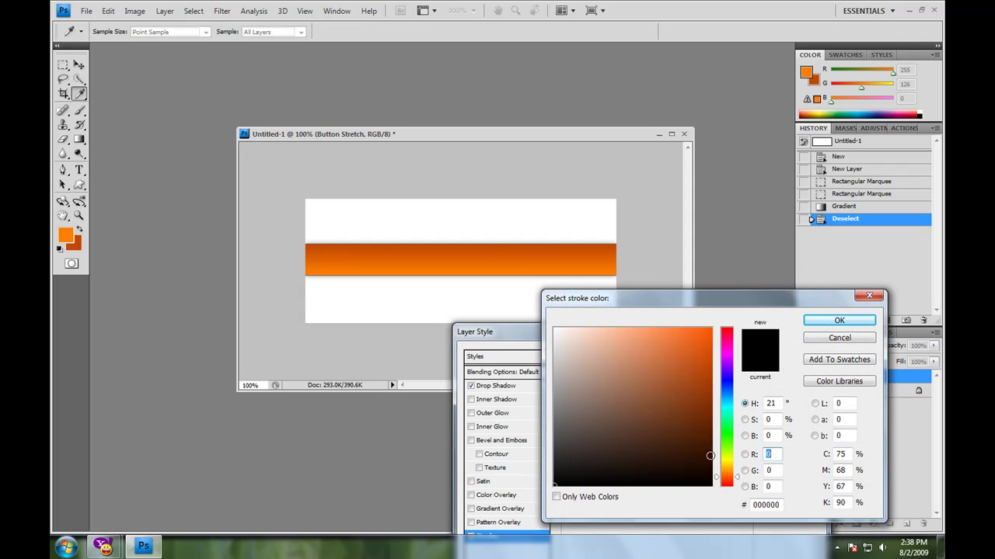
left_click(695, 429)
left_click(847, 321)
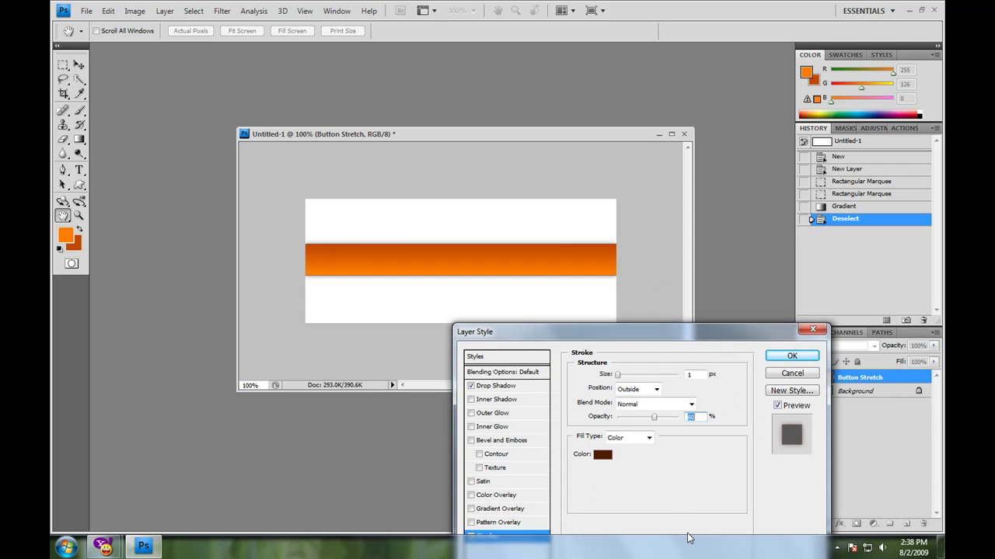
left_click_drag(653, 417, 656, 417)
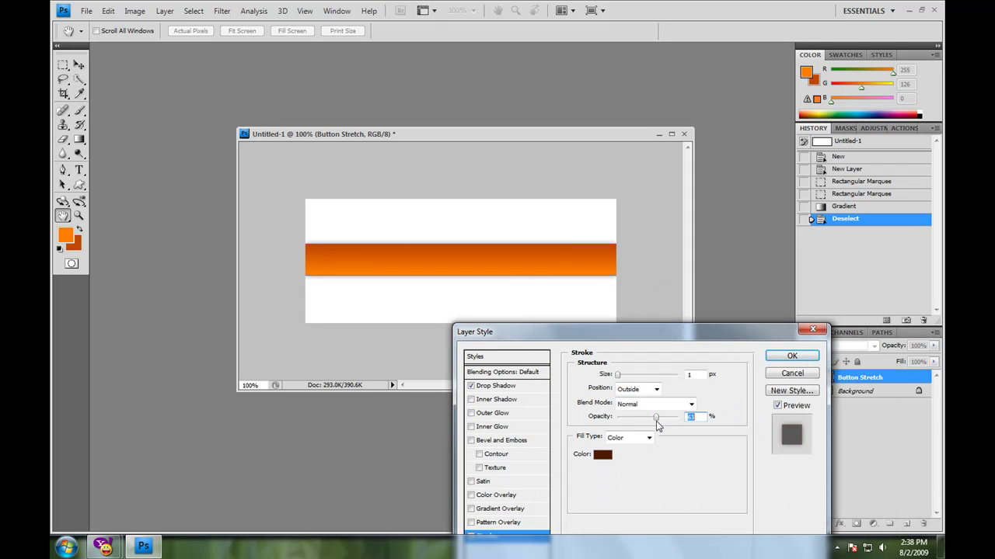
left_click(791, 356)
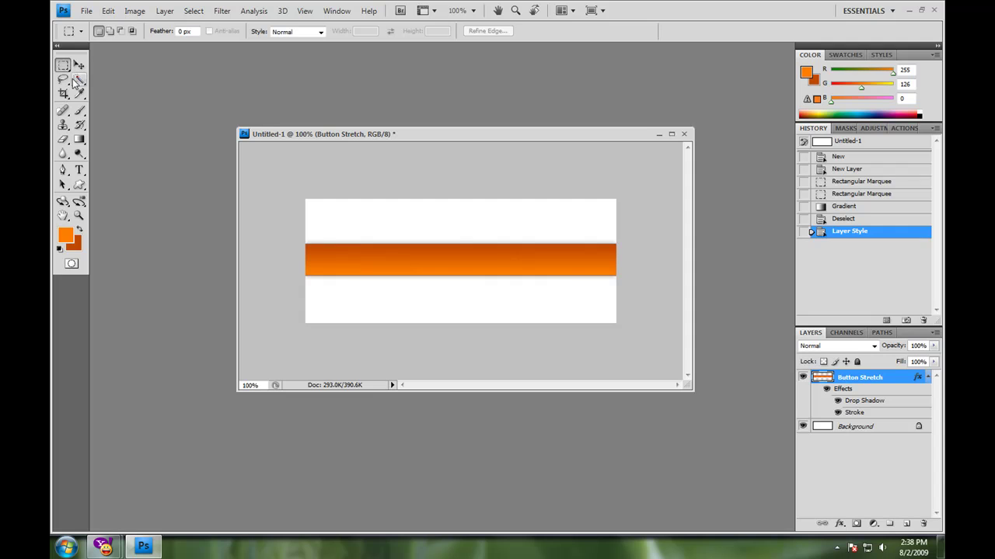
- Choose the Type tool with white as the text colour
left_click(79, 169)
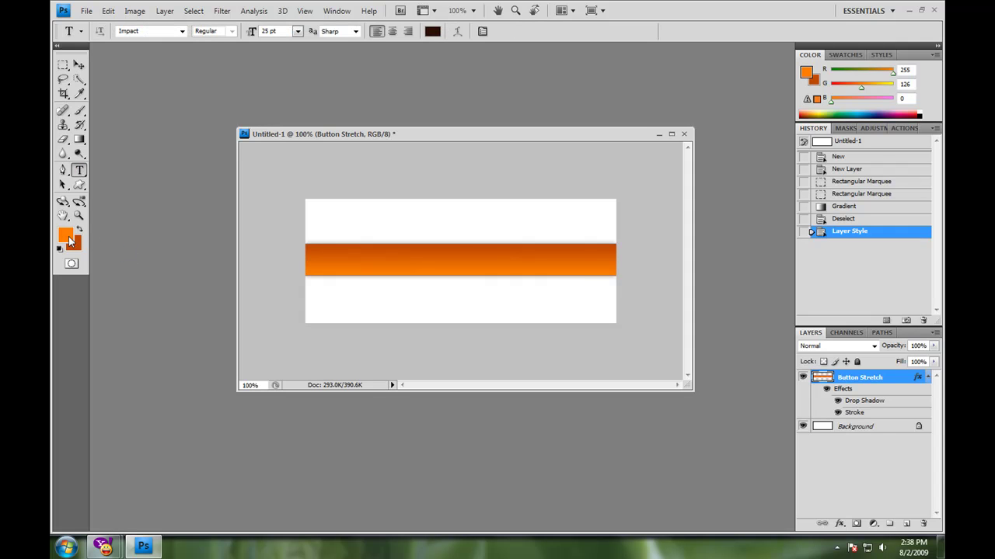
left_click(68, 237)
left_click(352, 222)
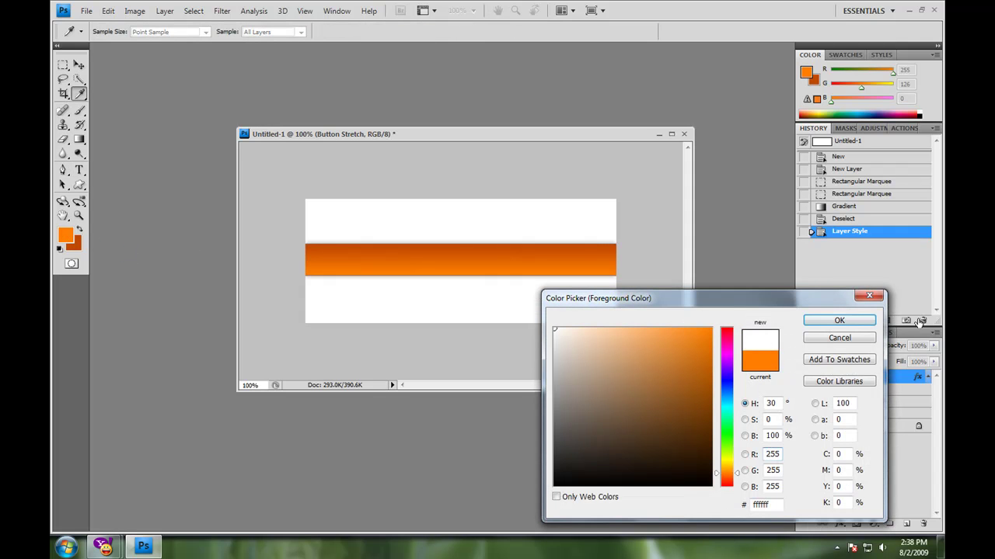
left_click(847, 320)
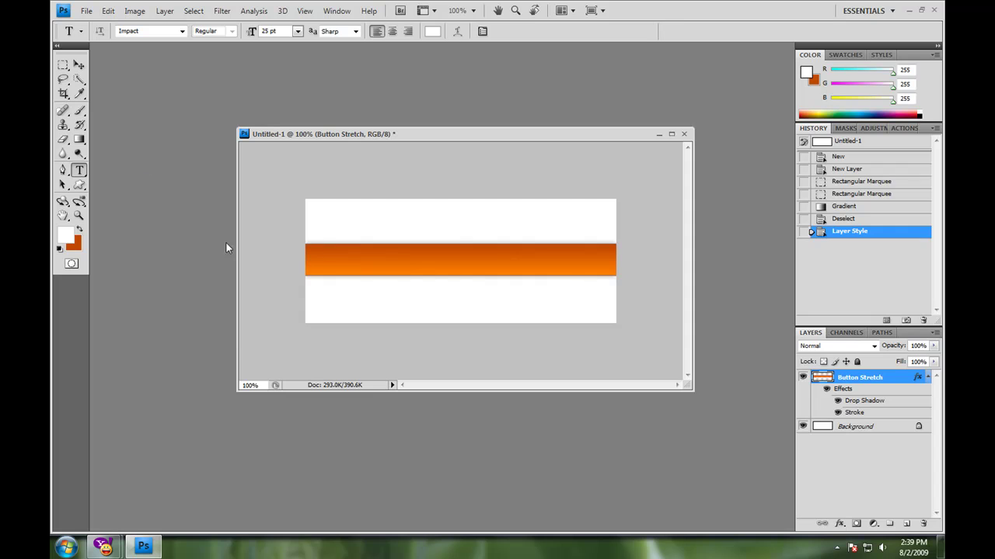
- Type 'Home About News Help Search' across the bar and set it in Latha
left_click_drag(314, 252, 610, 283)
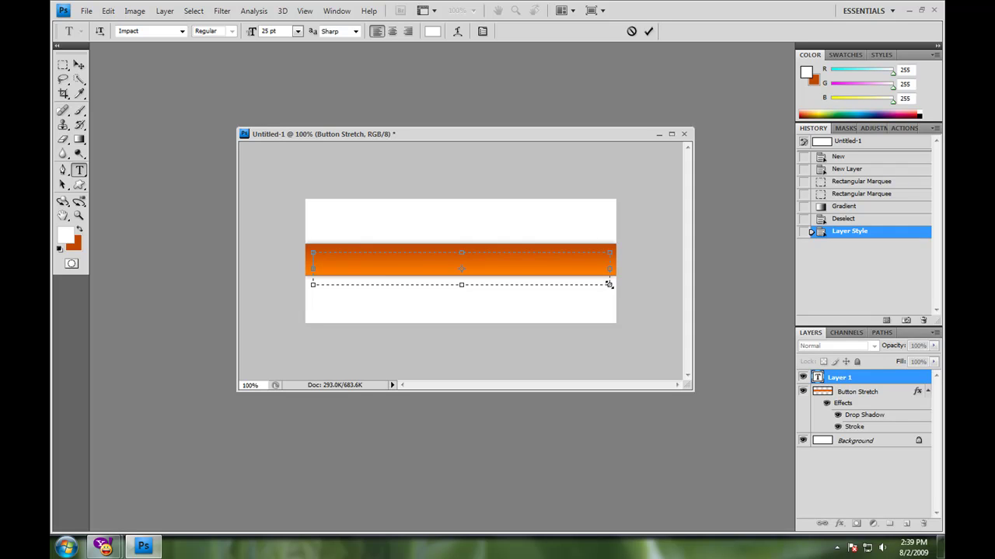
type("Home About")
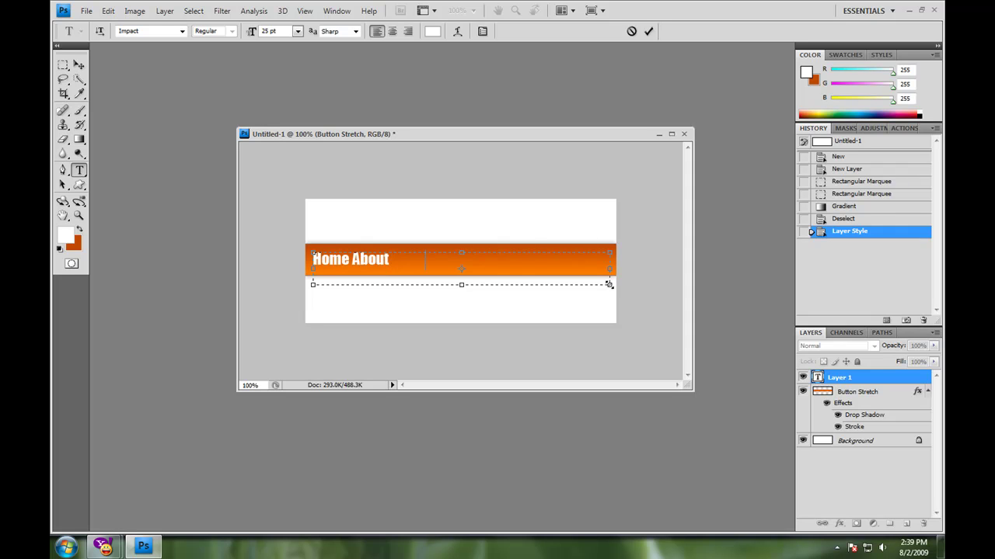
type(" News Help Search")
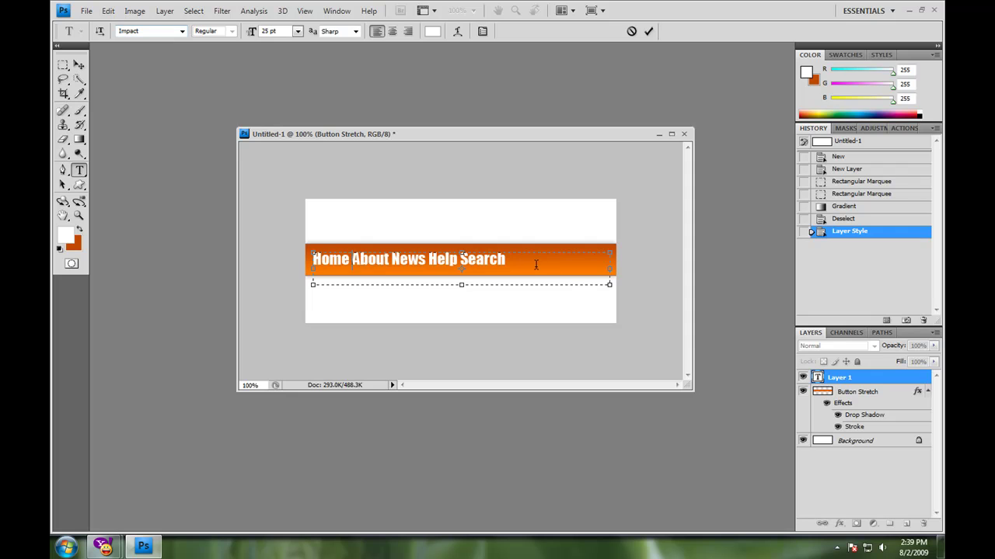
left_click_drag(535, 262, 167, 259)
left_click(182, 31)
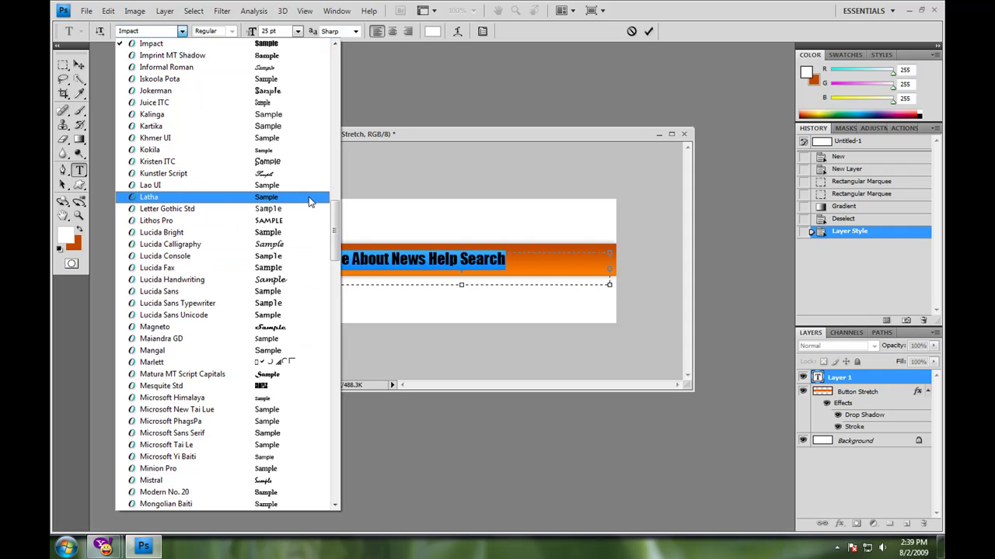
left_click(309, 196)
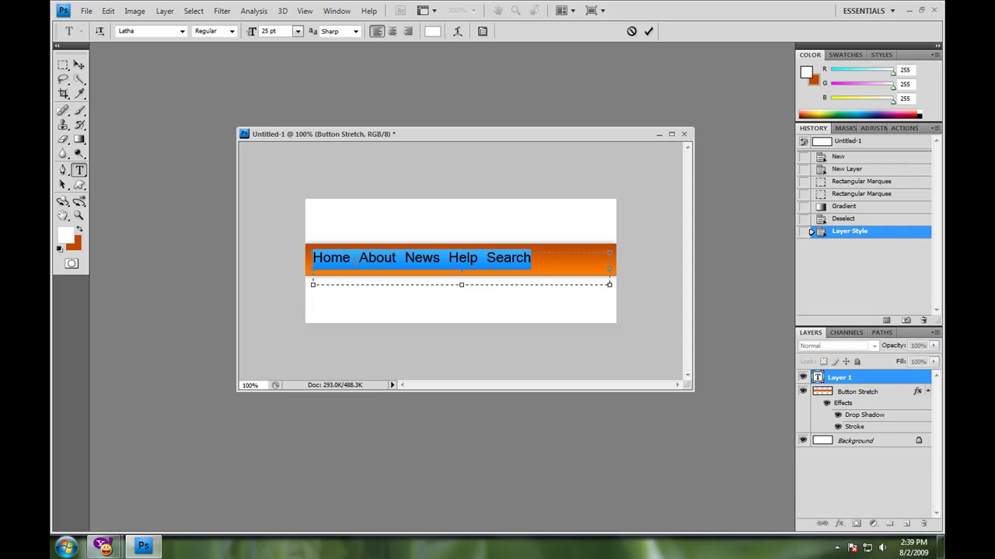
- Space Help and Search further apart and nudge the menu text into place on the bar
left_click(355, 261)
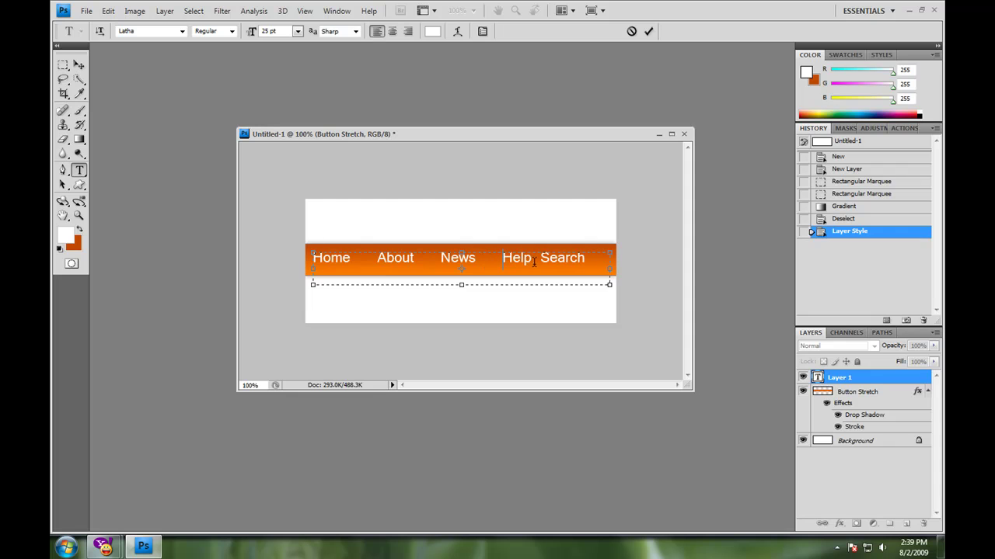
key("Right")
key("Right")
key("Right")
key("Right")
key("Right")
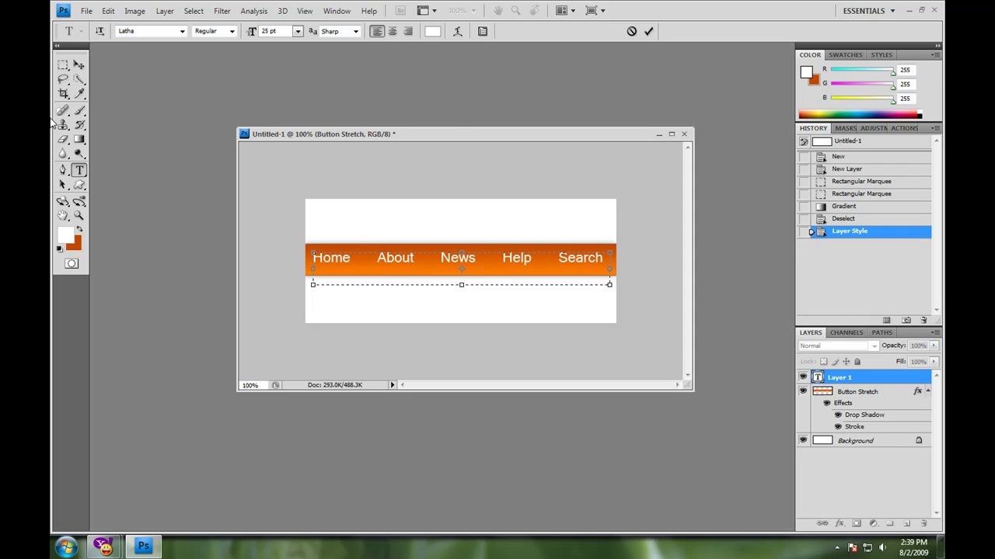
left_click(78, 65)
key("Down")
key("Down")
key("Down")
key("Down")
key("Down")
key("Down")
key("Down")
key("Down")
key("Down")
key("Left")
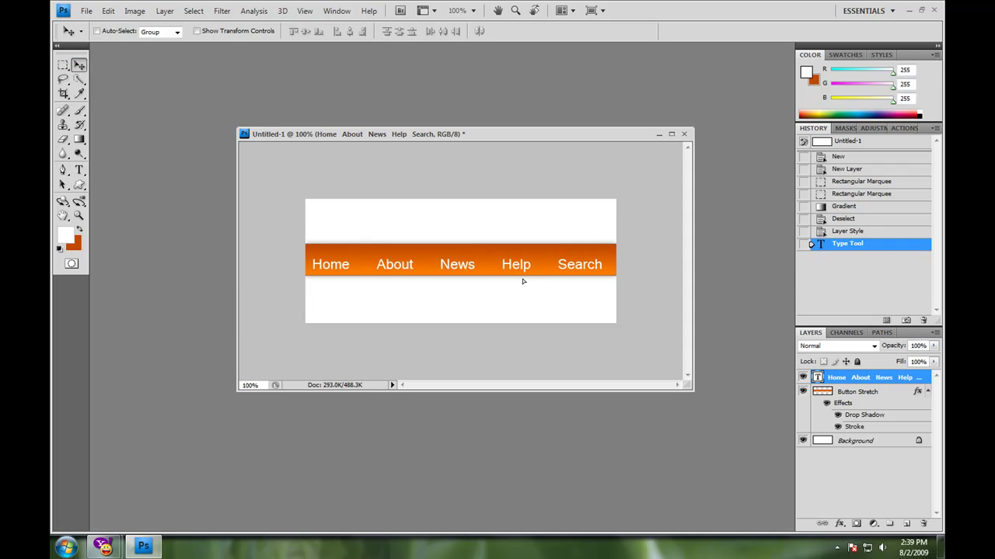
key("Right")
key("Right")
key("Right")
key("Right")
key("Right")
key("Right")
key("Right")
key("Right")
key("Right")
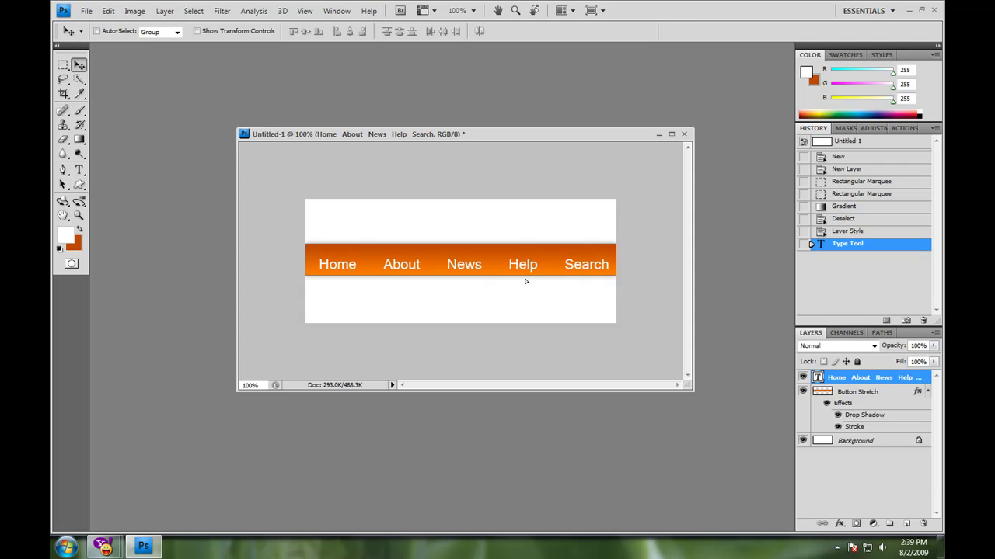
key("Left")
key("Left")
key("Left")
key("Left")
key("Left")
key("Left")
key("Left")
key("Left")
key("Left")
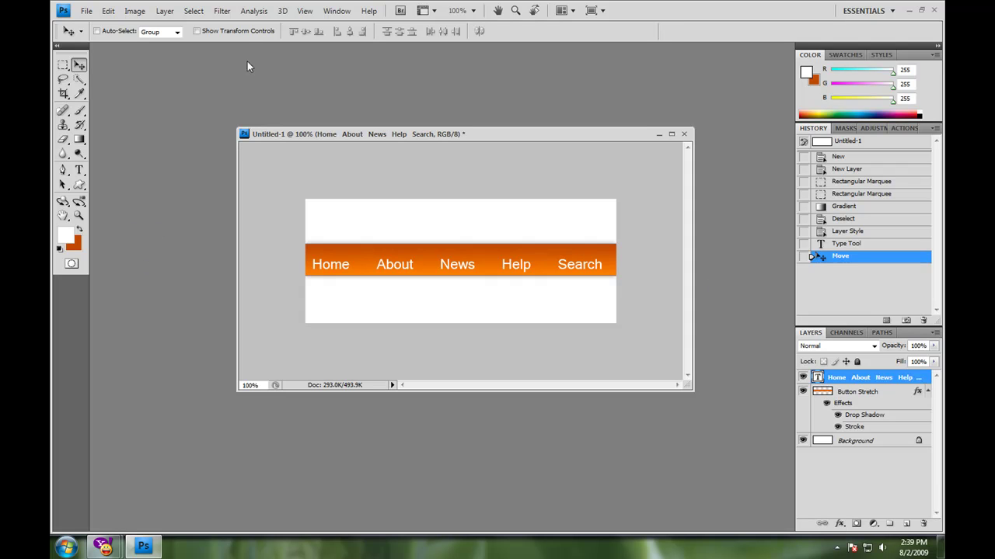
left_click(165, 11)
- Give the menu text a drop shadow with 0 px distance and about 42% opacity
mouse_move(262, 79)
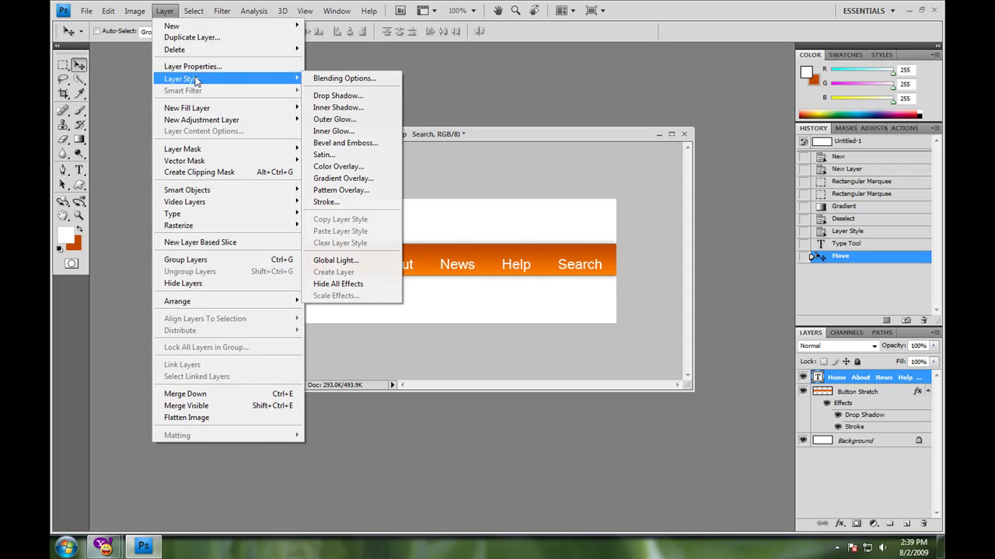
left_click(336, 96)
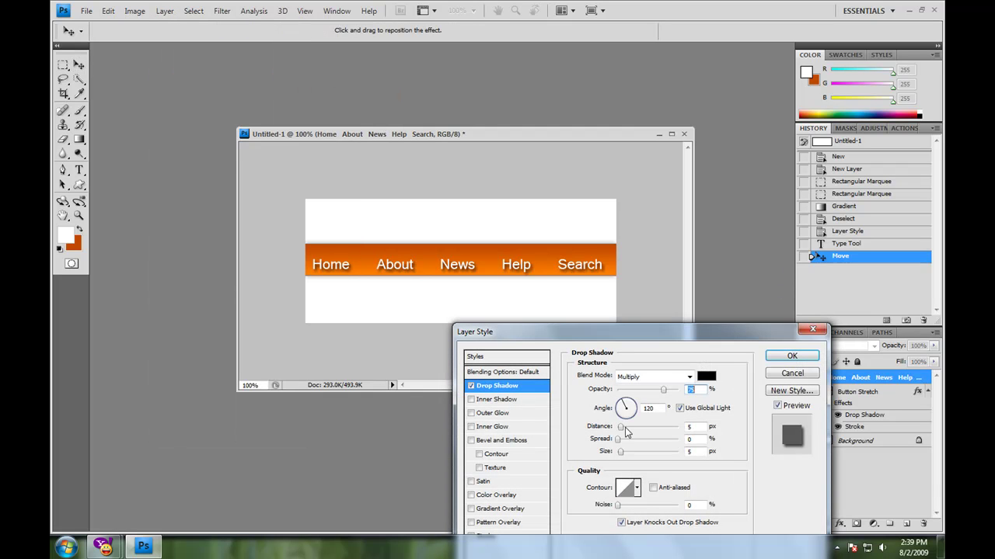
left_click_drag(620, 429, 609, 429)
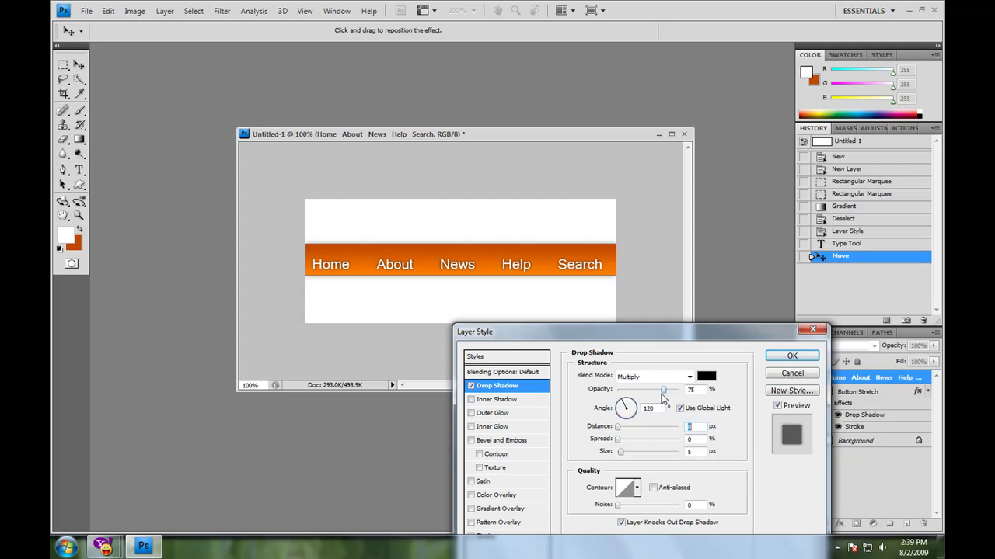
left_click_drag(663, 390, 647, 393)
left_click_drag(661, 335, 832, 247)
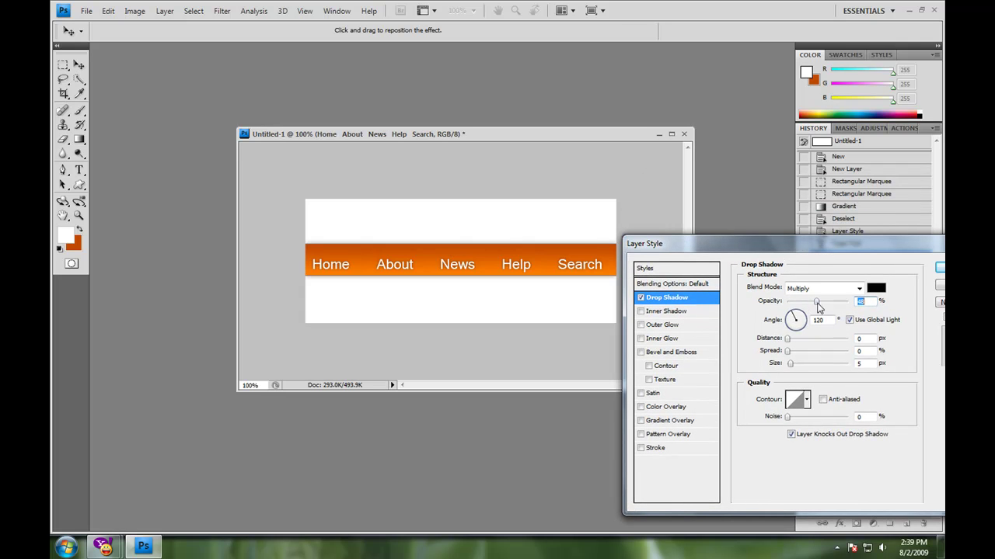
left_click_drag(815, 303, 812, 303)
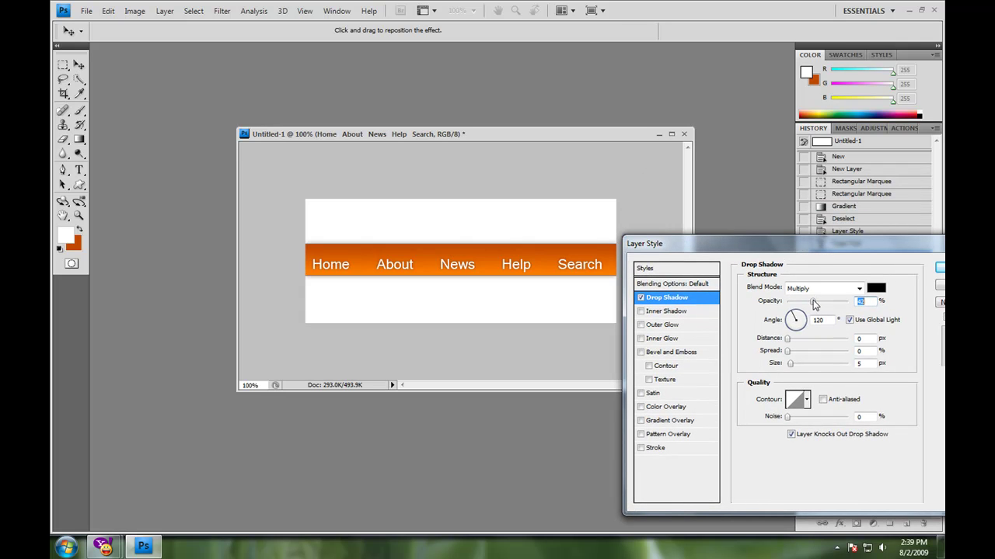
left_click(939, 267)
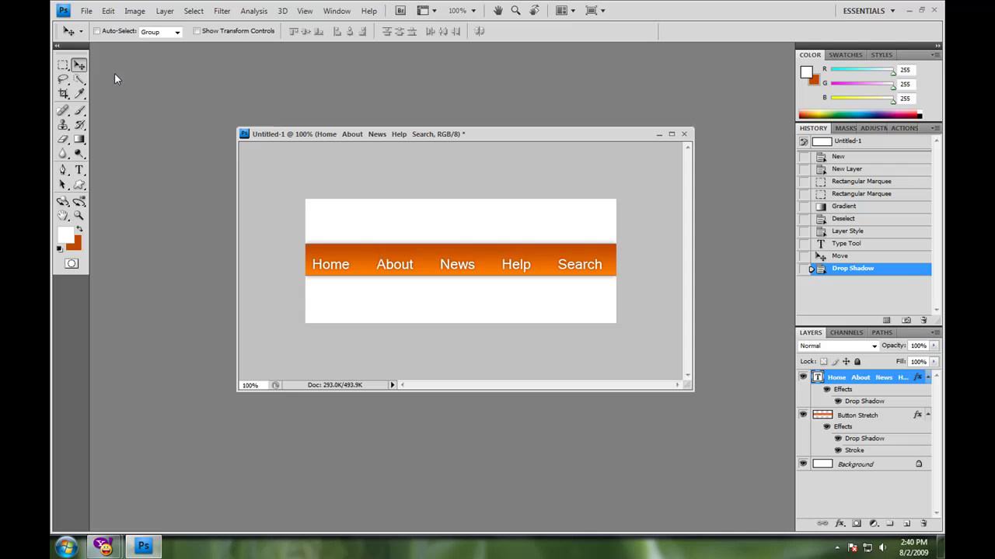
- Add a new empty layer, Layer 1
left_click(64, 65)
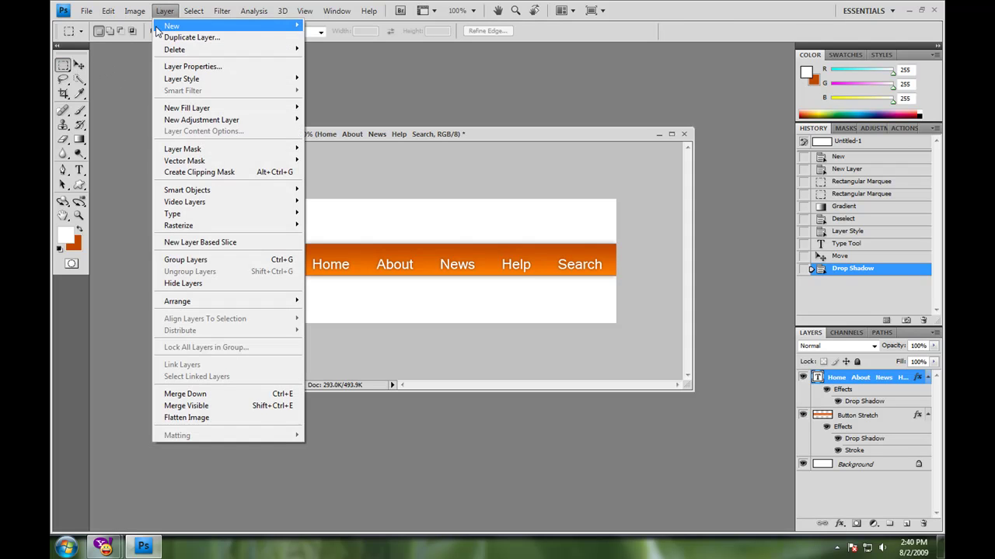
mouse_move(158, 30)
left_click(323, 26)
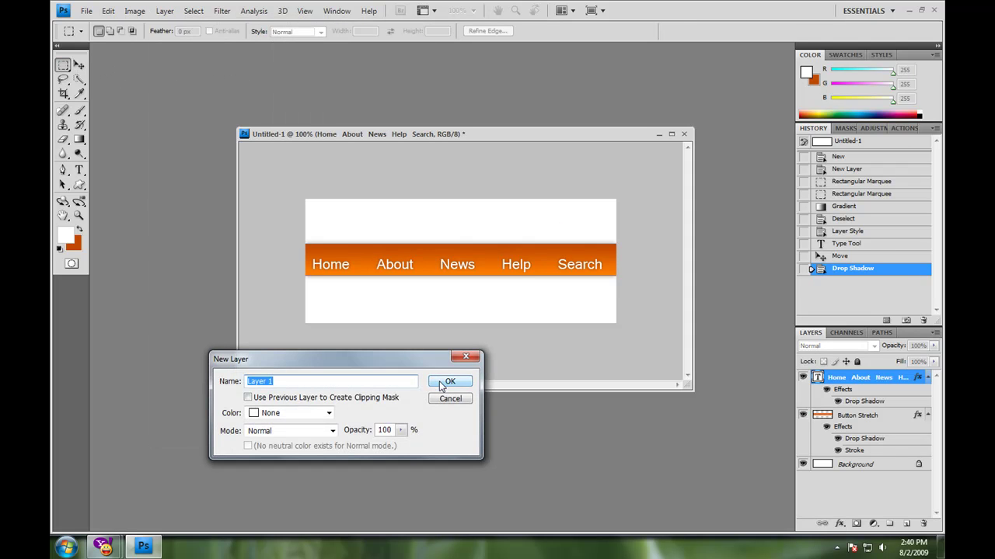
left_click(442, 385)
- Select a single-pixel column between Home and About and fill it white
left_click(64, 65)
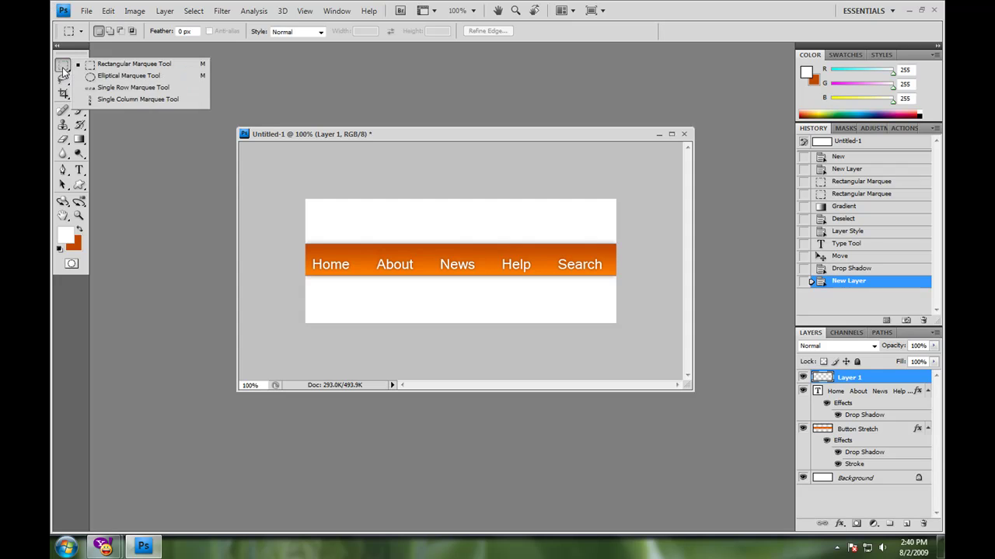
left_click(128, 100)
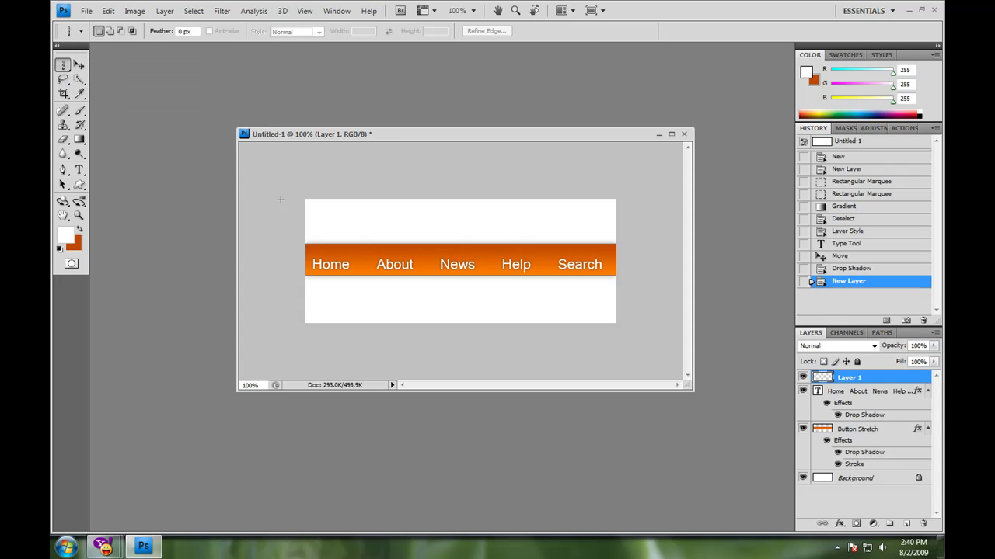
left_click(361, 313)
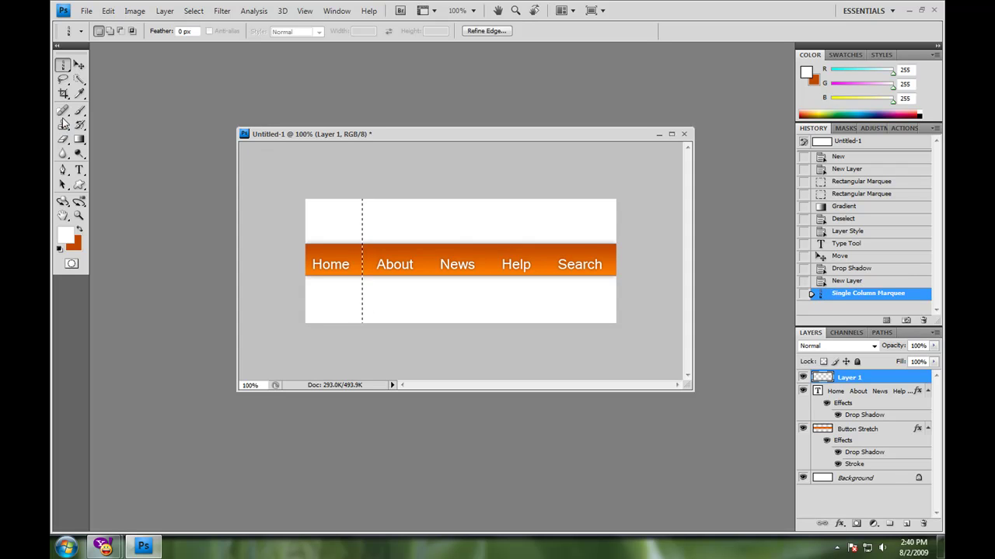
left_click(79, 139)
left_click(110, 153)
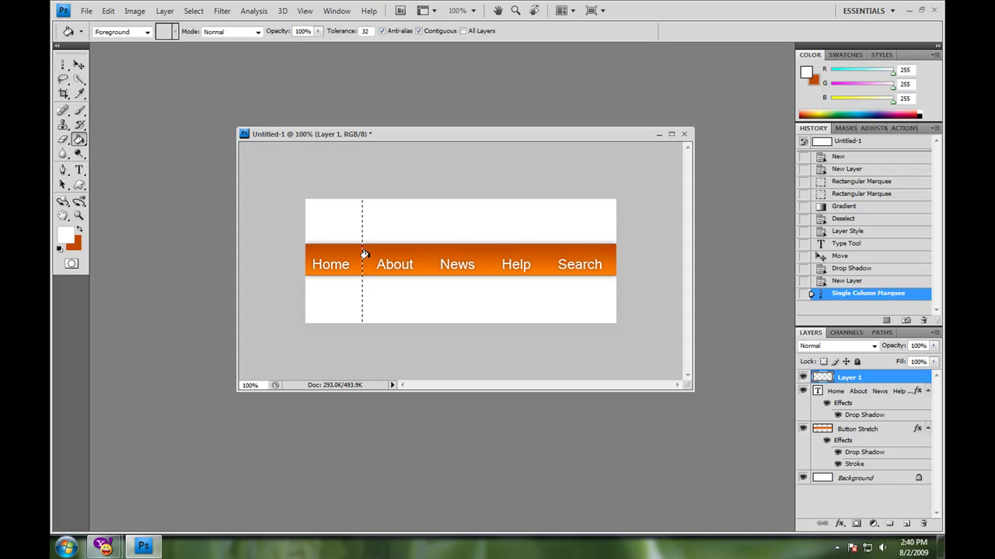
left_click(358, 254)
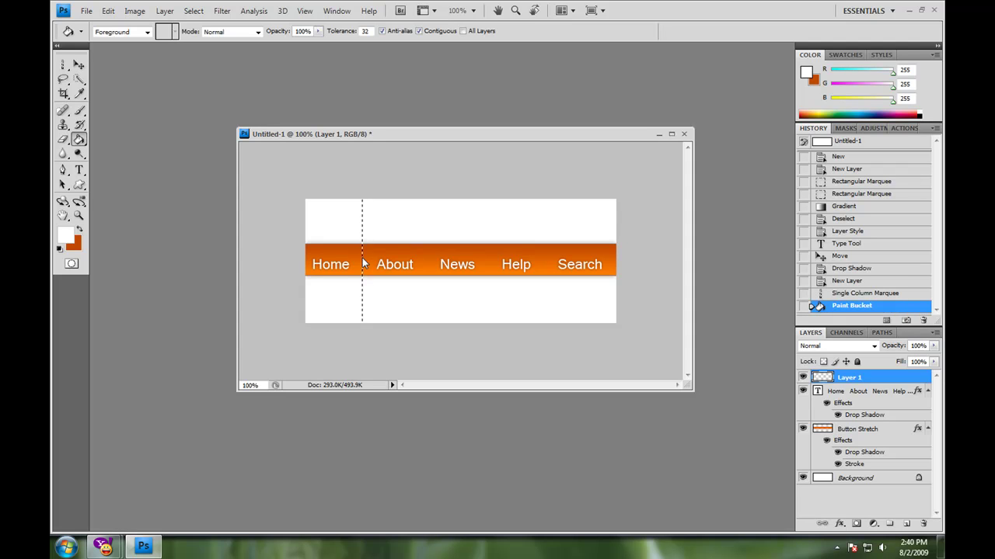
- Select the single-pixel column right beside the white line
key("m")
left_click(364, 313)
left_click_drag(365, 313, 362, 313)
- Add another new empty layer, Layer 2
left_click(164, 10)
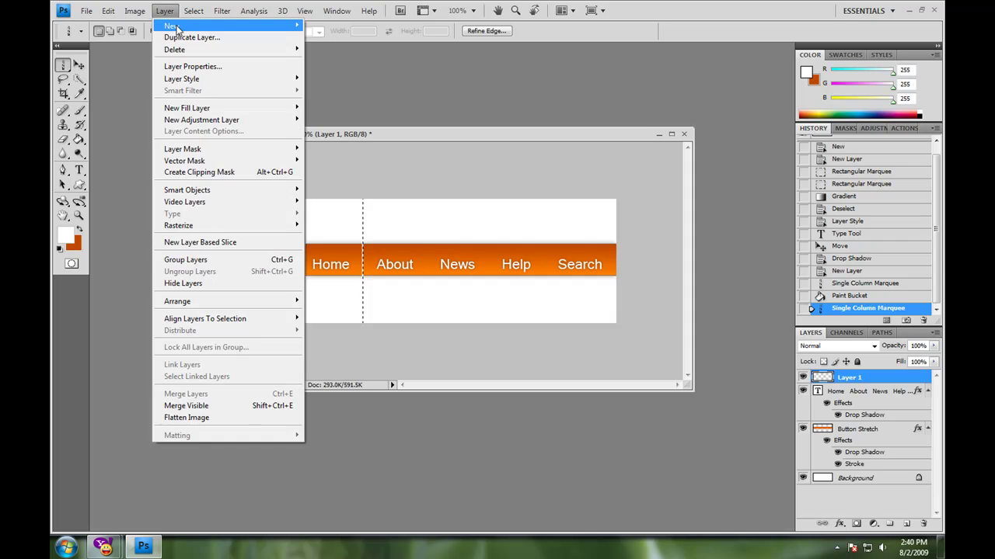
mouse_move(233, 30)
left_click(330, 26)
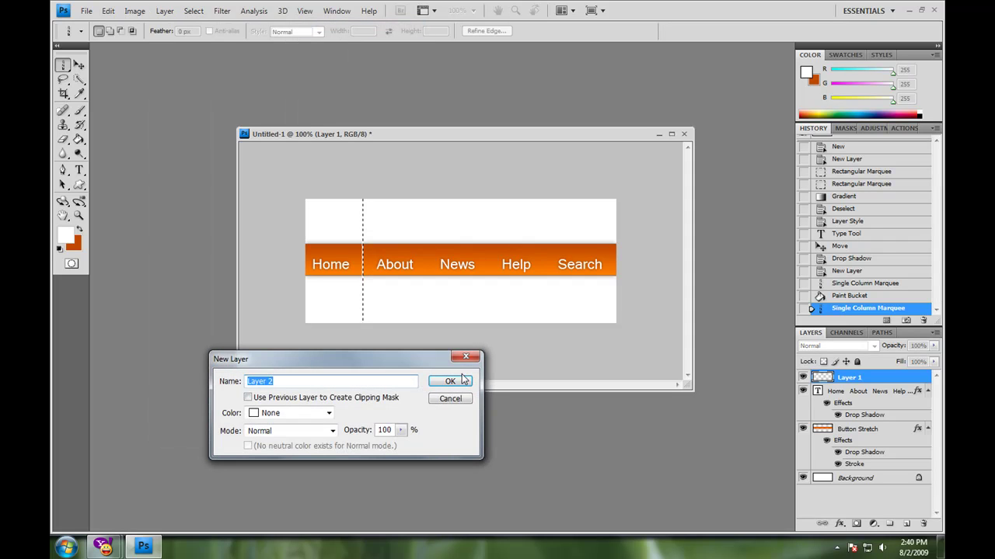
left_click(438, 381)
- Fill the adjacent column with black on Layer 2 and clear the selection
key("d")
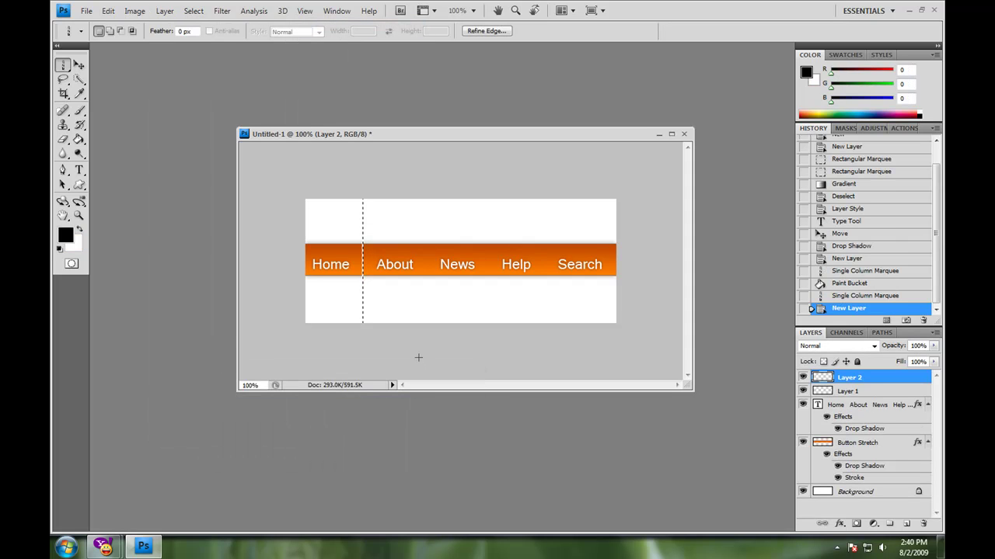
left_click(79, 140)
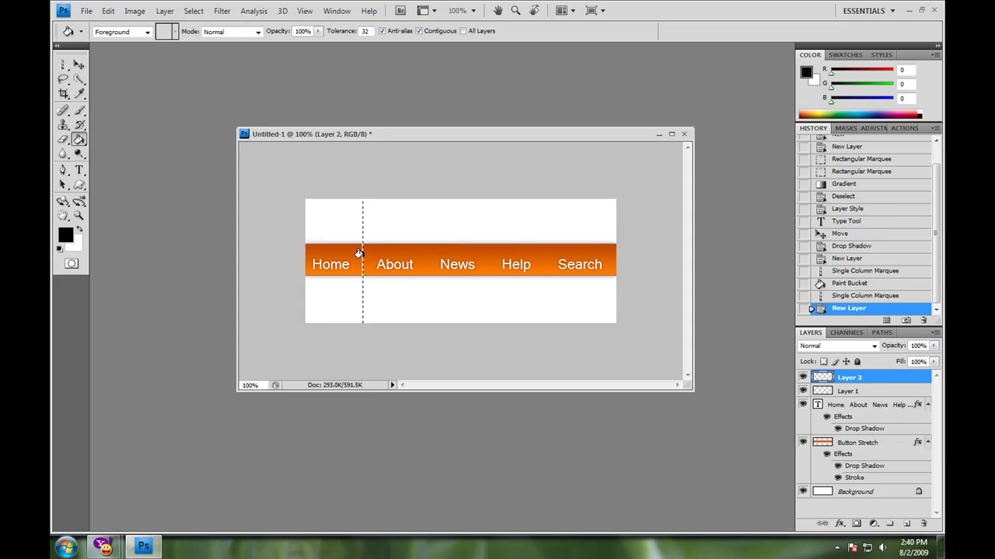
left_click(359, 254)
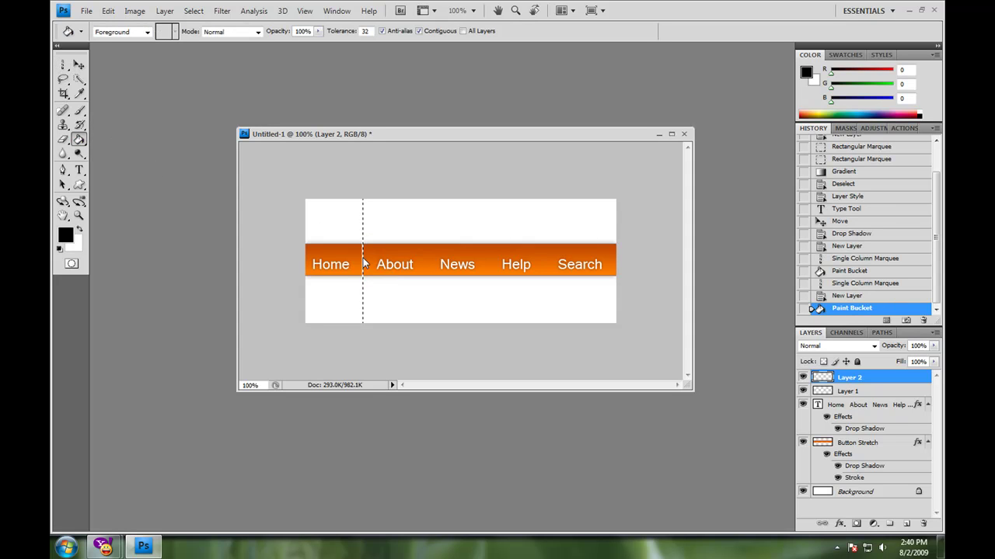
right_click(65, 64)
left_click(108, 66)
left_click(485, 296)
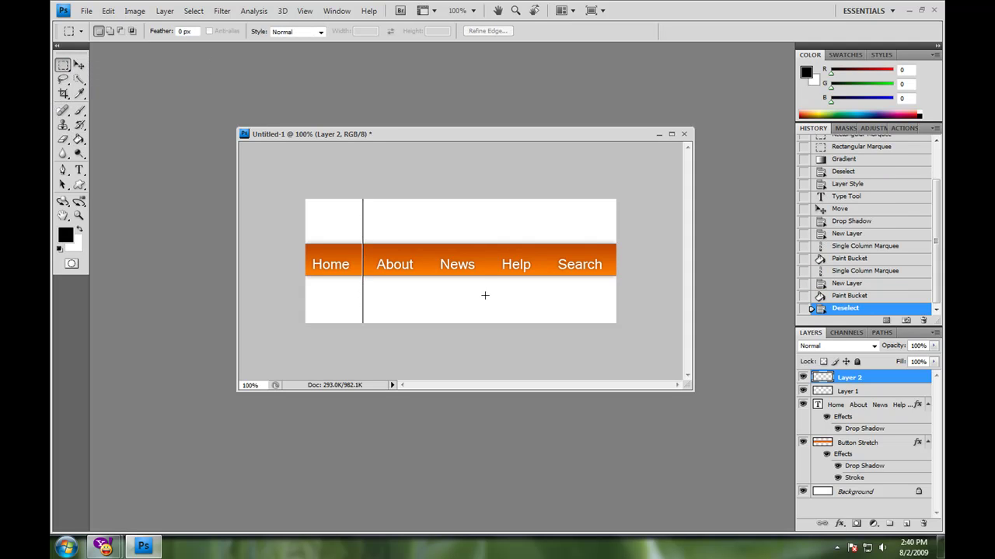
- Set Layer 1 to 47% and Layer 2 to 54% opacity, then load the Button Stretch selection
left_click(855, 391)
left_click(933, 346)
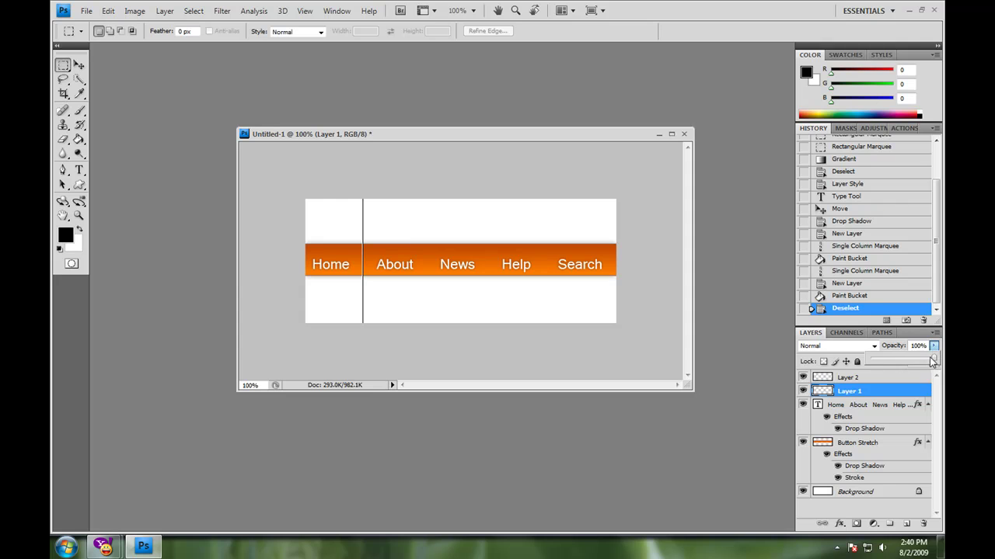
left_click_drag(931, 359, 900, 366)
left_click(901, 377)
left_click(934, 346)
left_click(890, 395)
left_click(936, 351)
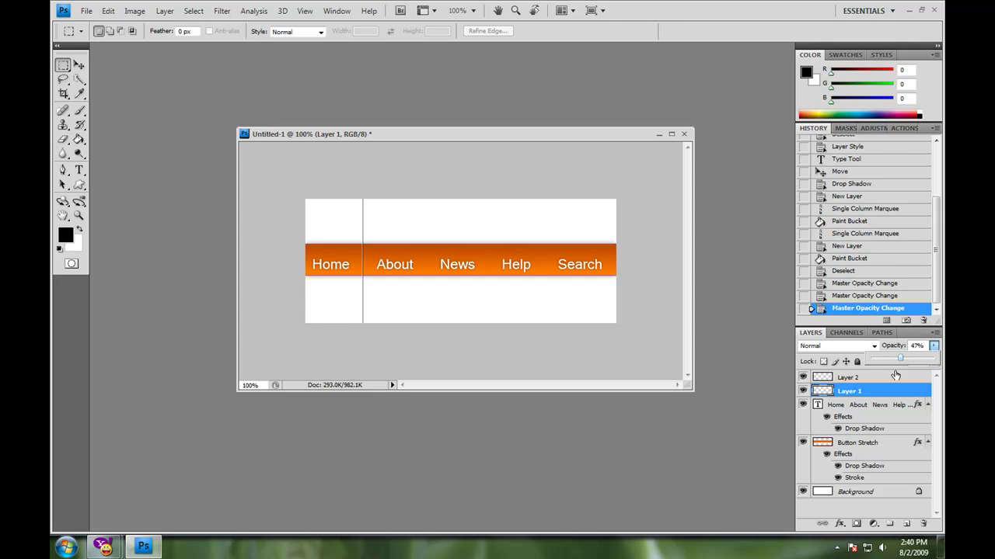
left_click(828, 447, "ctrl")
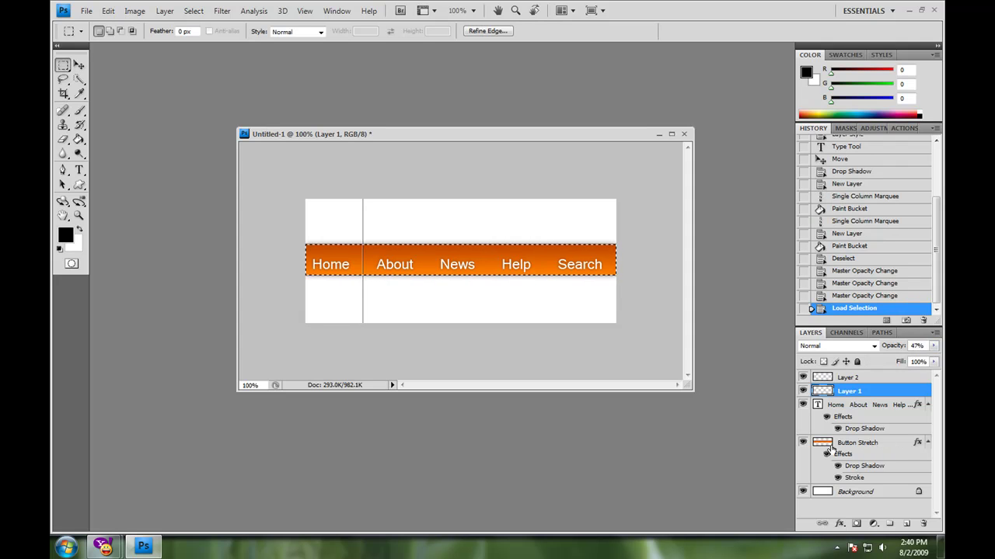
- Merge Layer 2 down into Layer 1 to combine the two divider lines
left_click(862, 378)
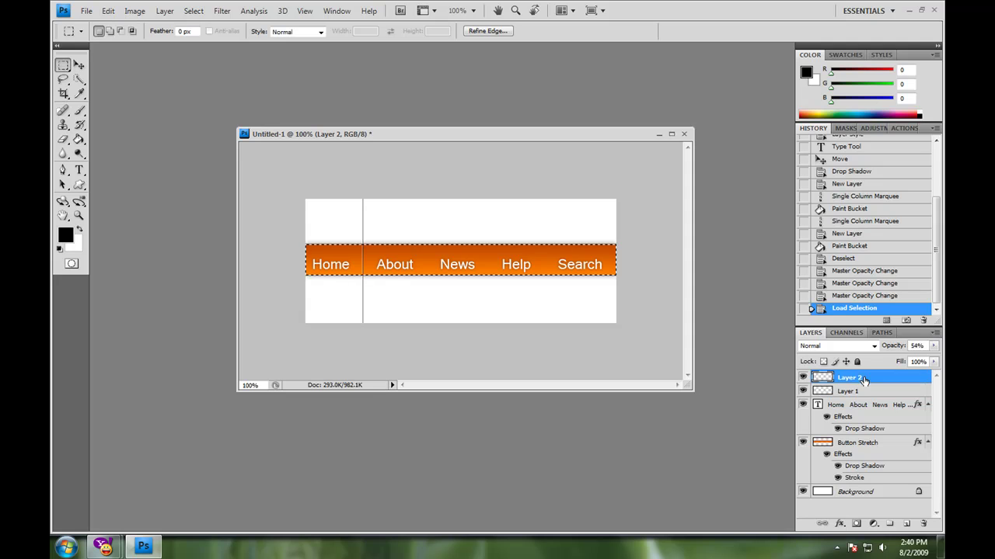
right_click(863, 378)
left_click(866, 340)
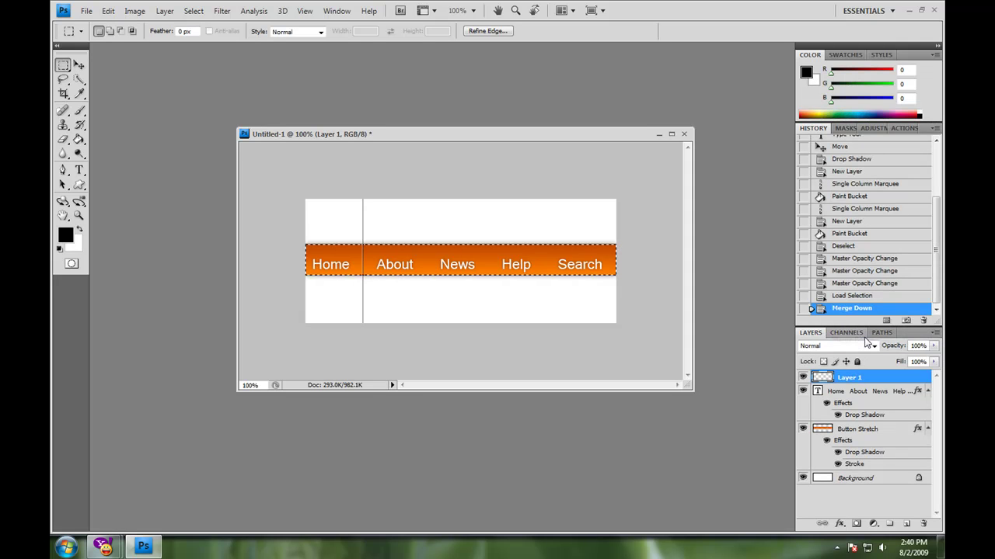
- Delete the divider parts outside the orange bar and set the layer to Overlay blending
right_click(396, 279)
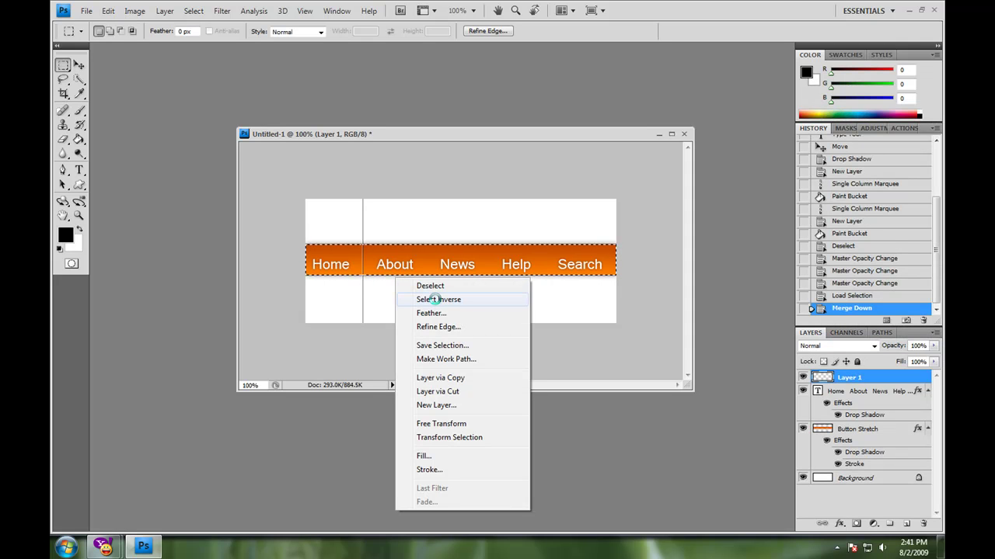
left_click(432, 300)
key("Delete")
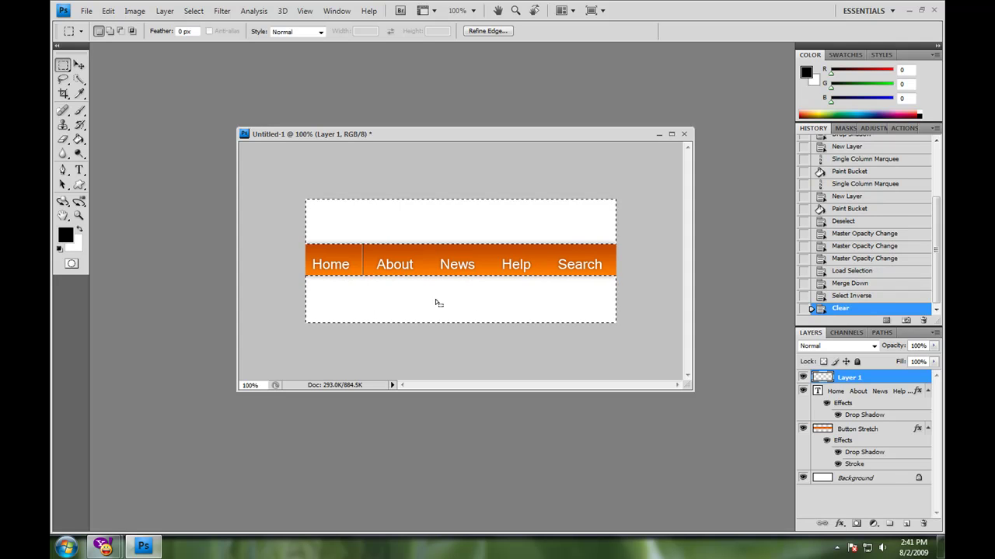
key("ctrl+d")
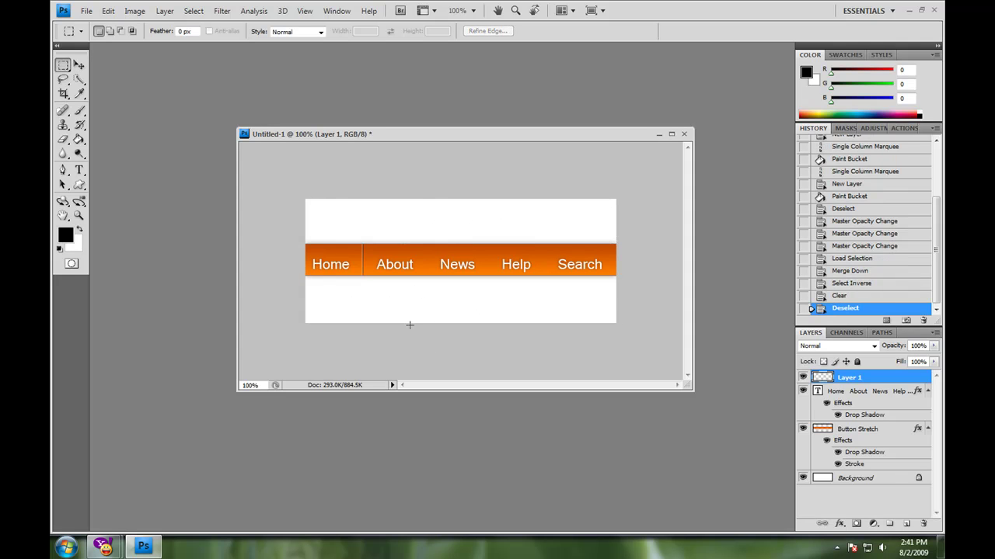
left_click(845, 350)
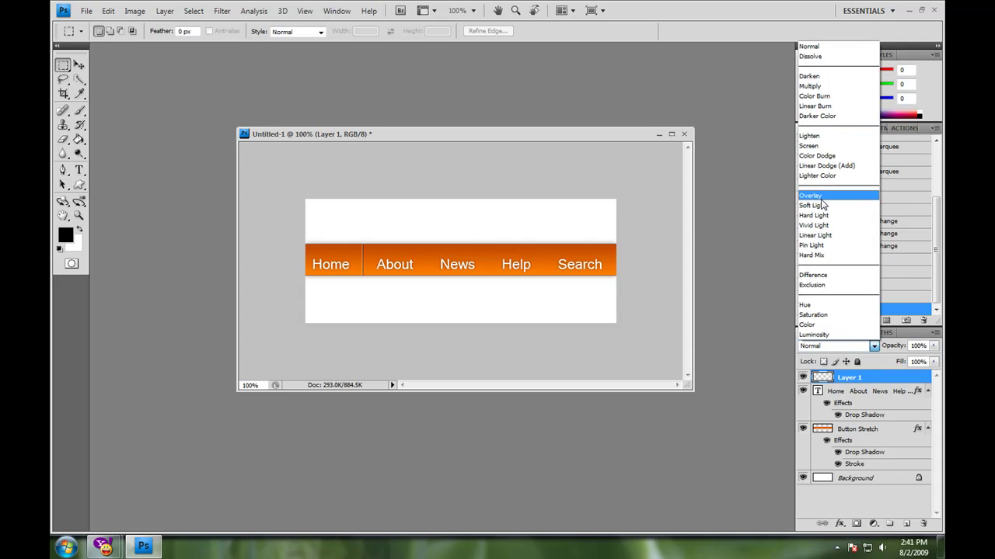
left_click(821, 199)
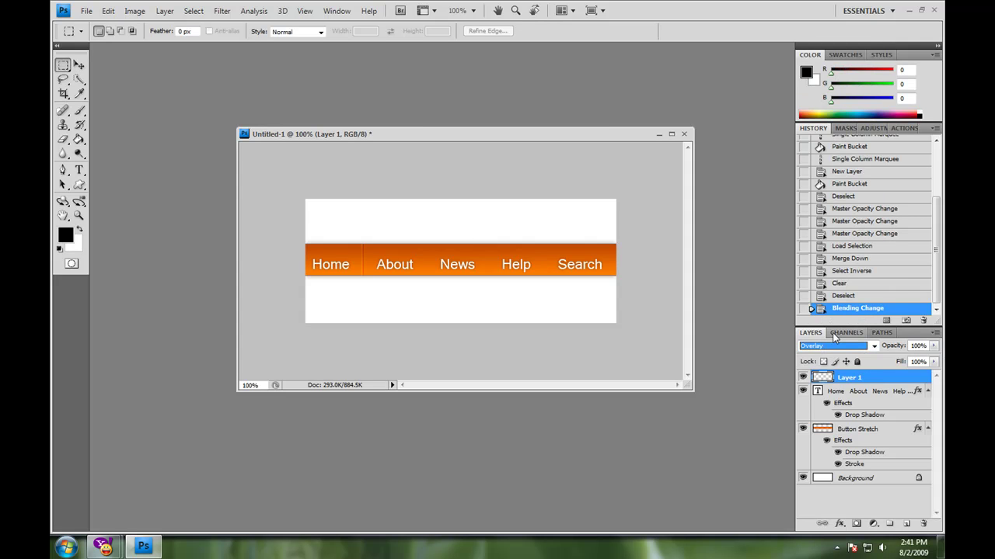
- Duplicate the divider layer and move the copy between About and News
right_click(864, 379)
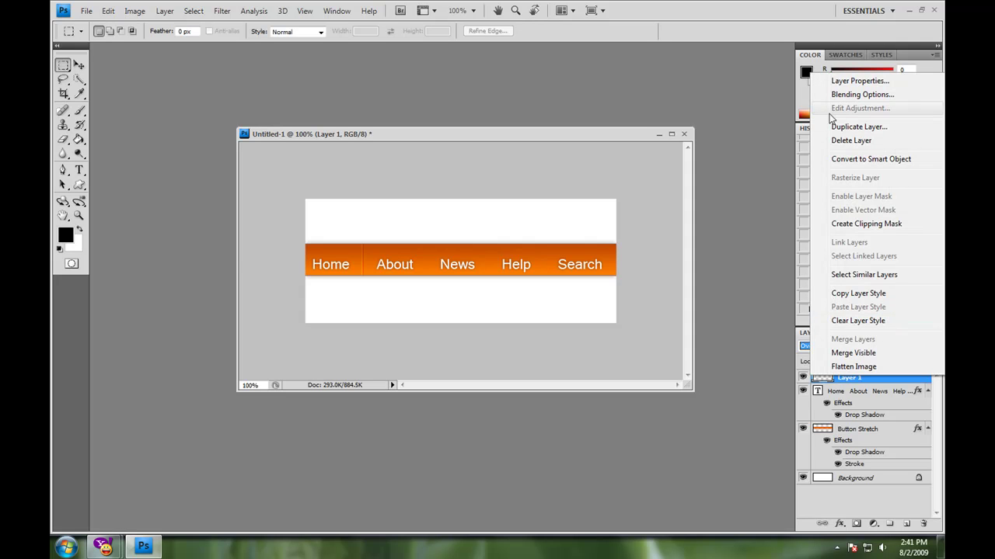
left_click(838, 128)
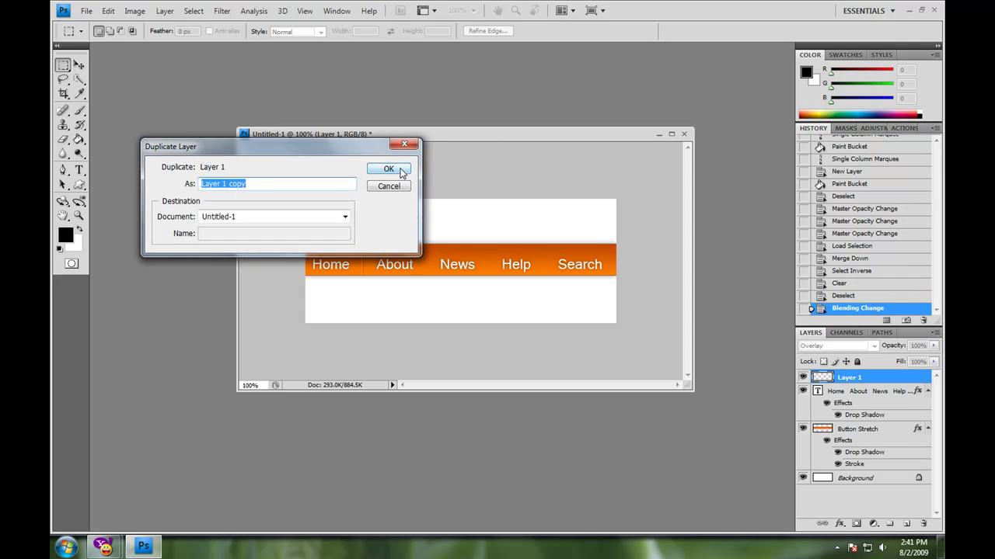
left_click(390, 168)
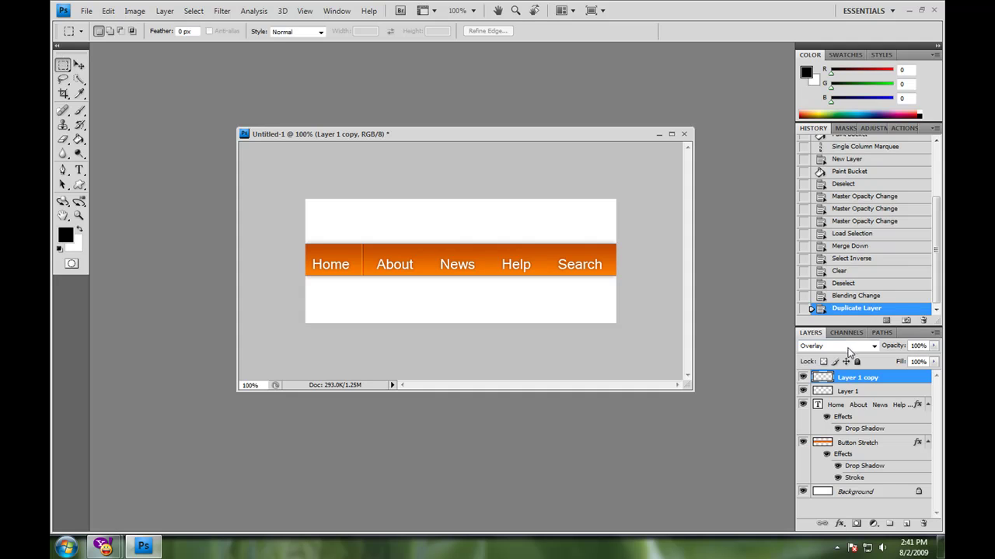
right_click(860, 378)
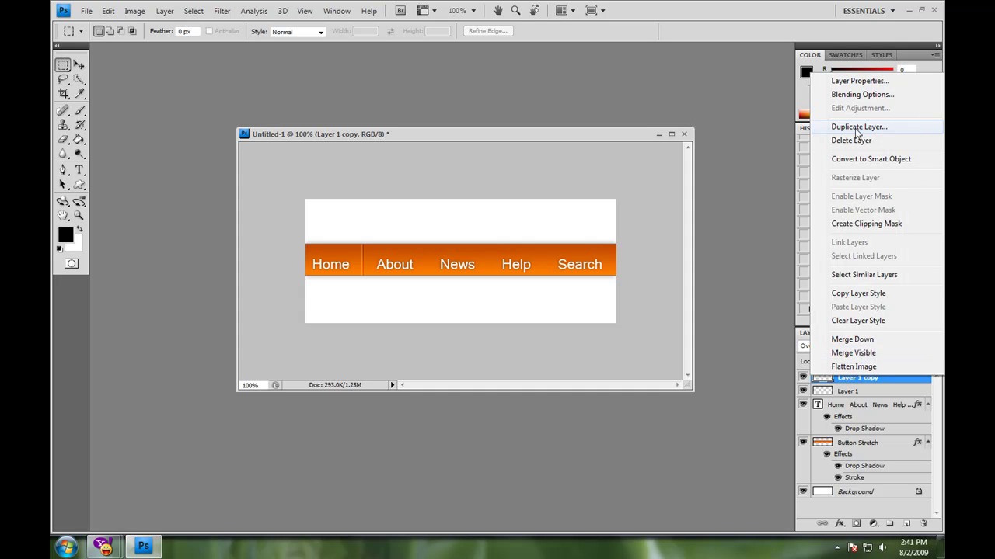
left_click(852, 340)
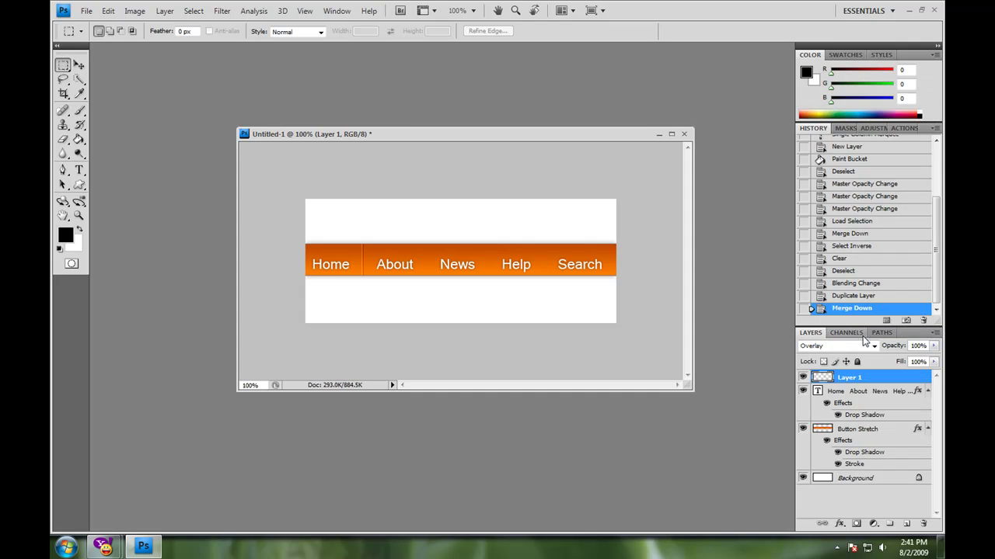
right_click(860, 378)
left_click(855, 127)
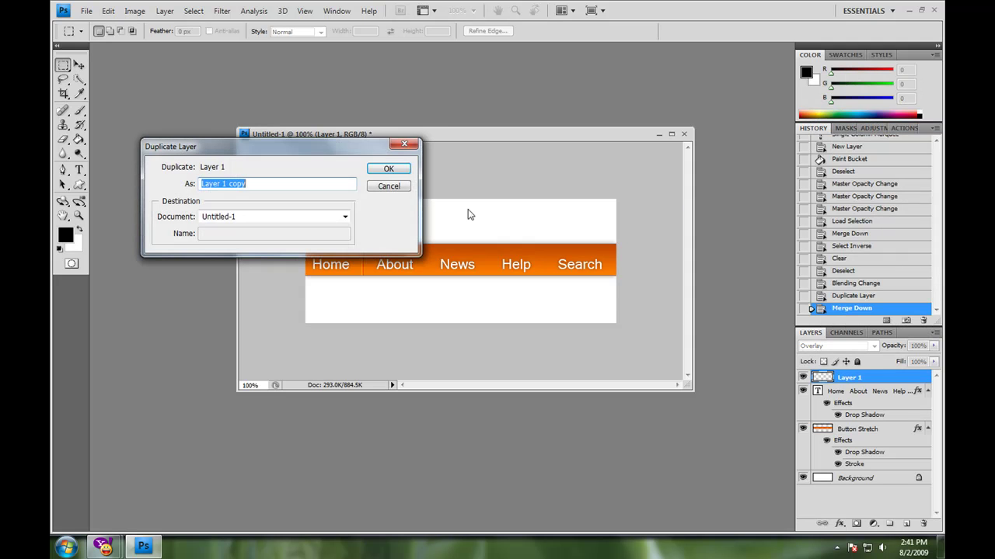
left_click(398, 167)
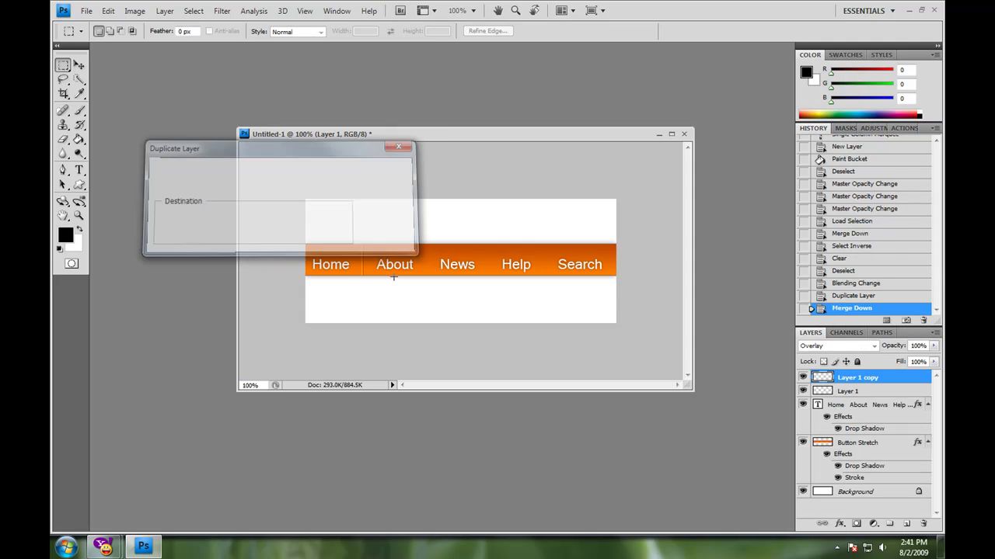
key("v")
left_click_drag(362, 374, 419, 363)
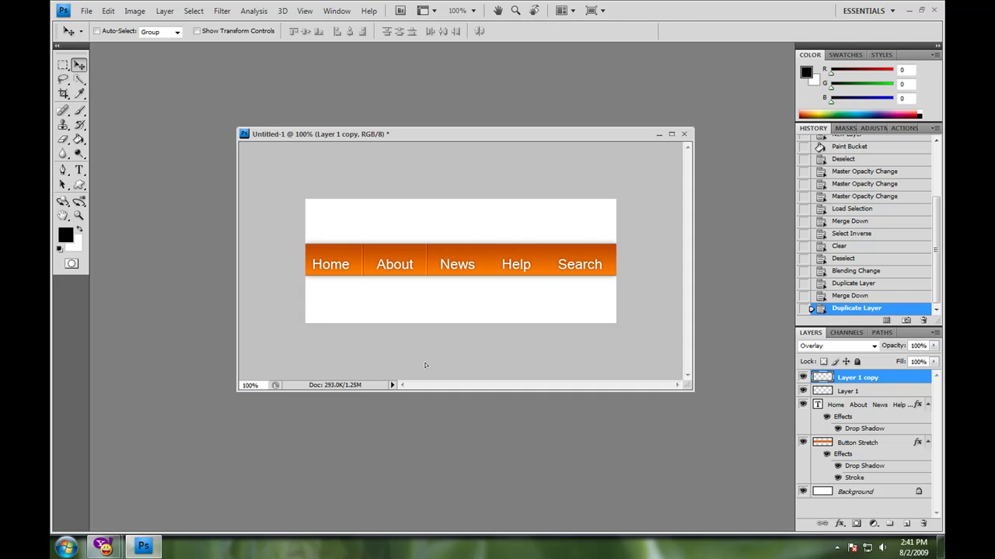
- Duplicate the divider again as Layer 1 copy 2 and place it between News and Help
right_click(868, 378)
left_click(864, 125)
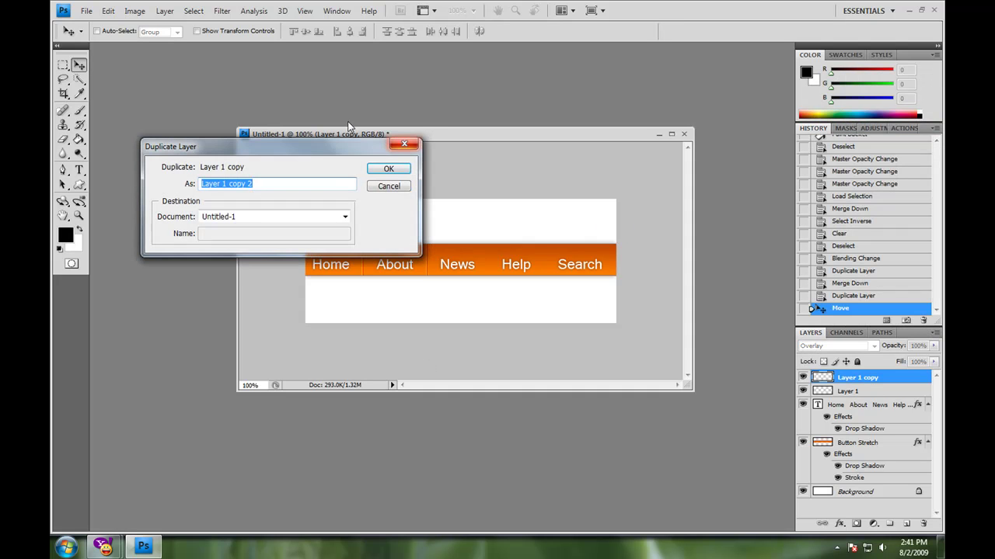
left_click(388, 171)
left_click_drag(379, 314, 434, 317)
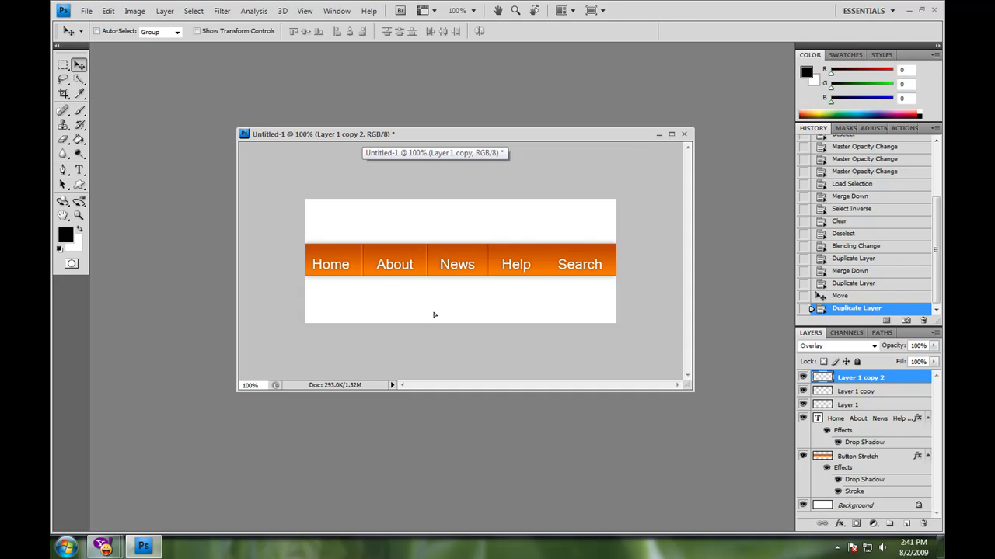
left_click_drag(435, 315, 437, 316)
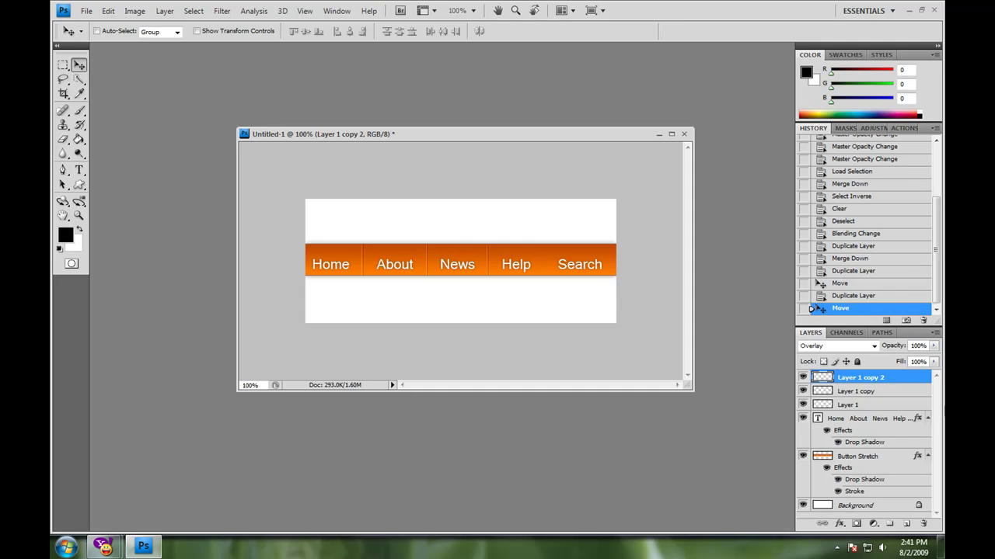
- Add Layer 1 copy 3 and position it between Help and Search
right_click(898, 380)
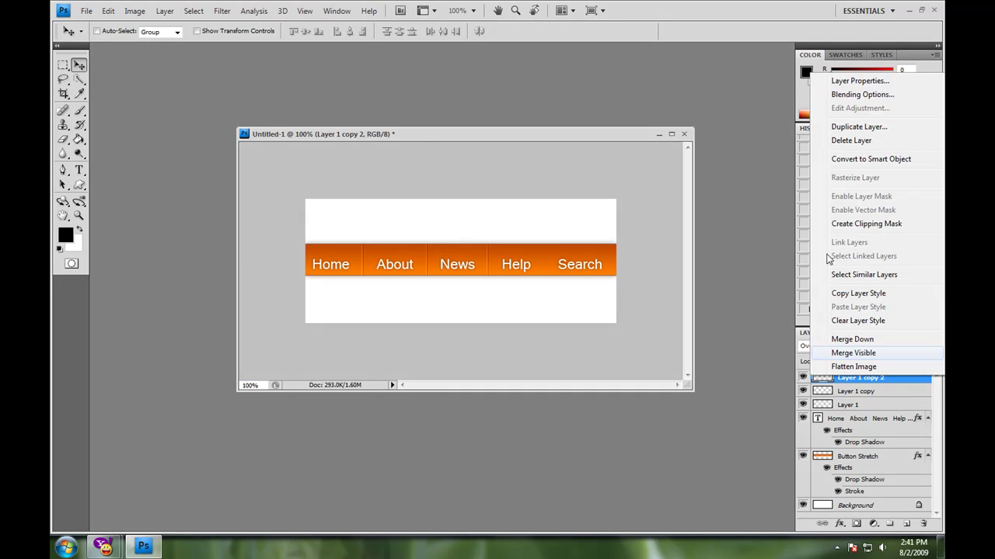
left_click(841, 125)
key("Return")
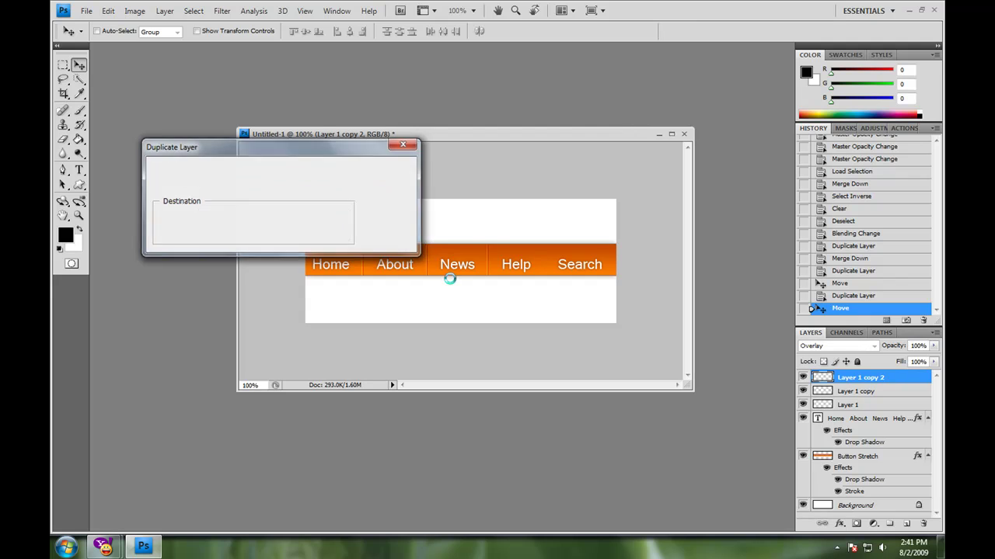
left_click_drag(476, 316, 493, 315)
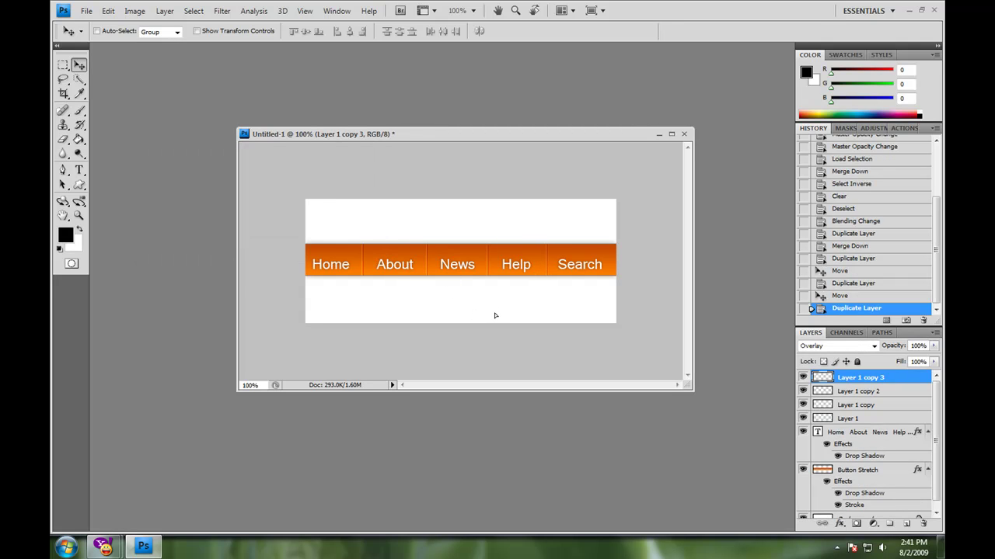
left_click_drag(495, 316, 496, 316)
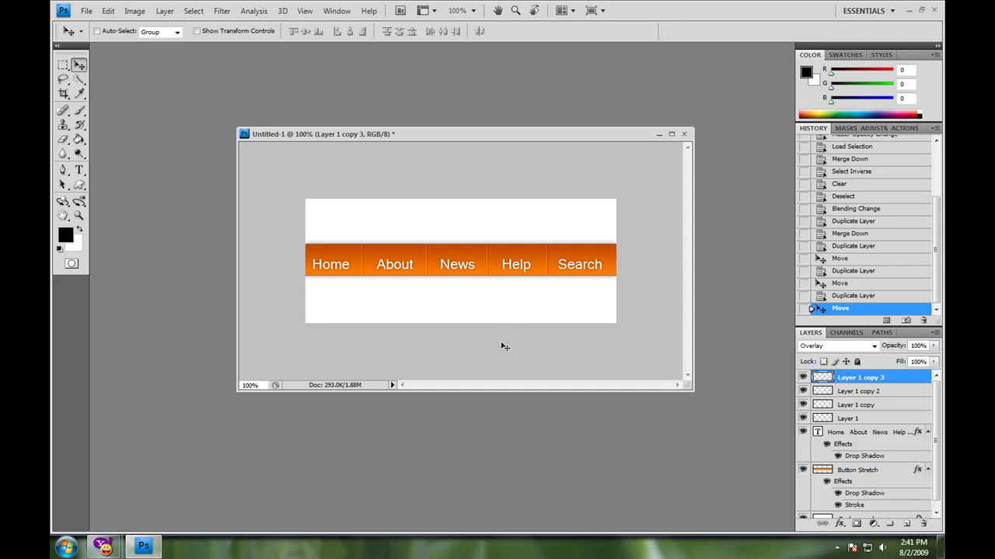
- Create a new Layer 2 and marquee-select the top strip of the orange bar
left_click(164, 11)
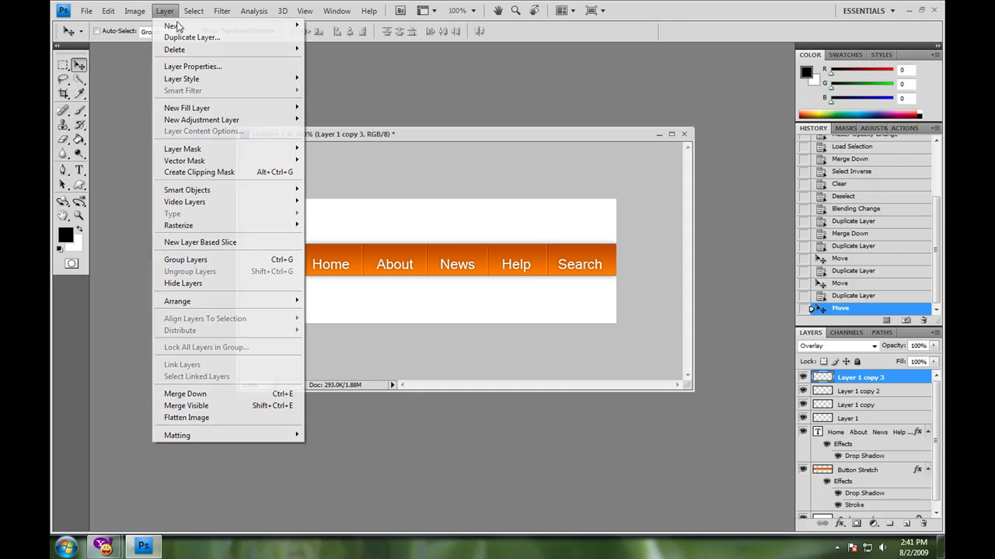
mouse_move(233, 26)
left_click(322, 27)
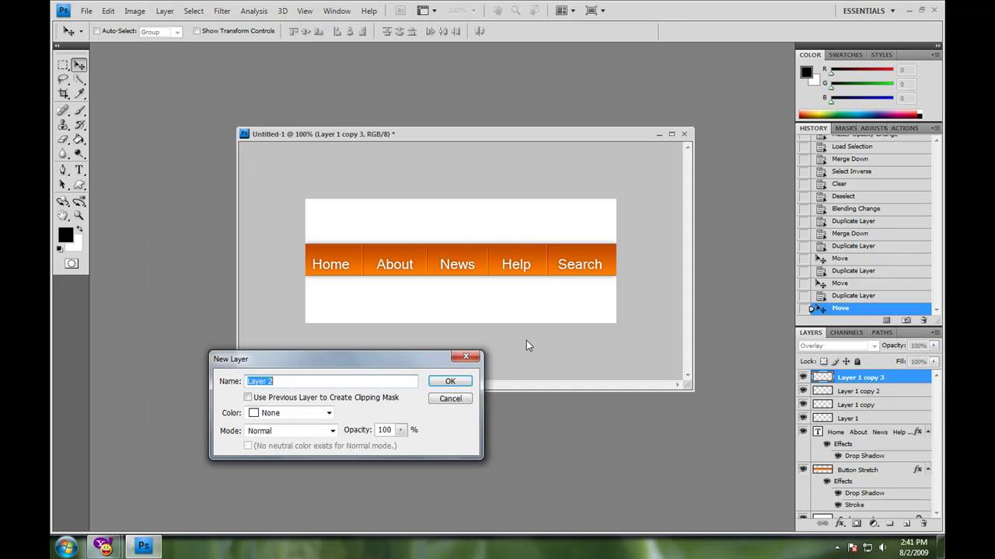
left_click(453, 380)
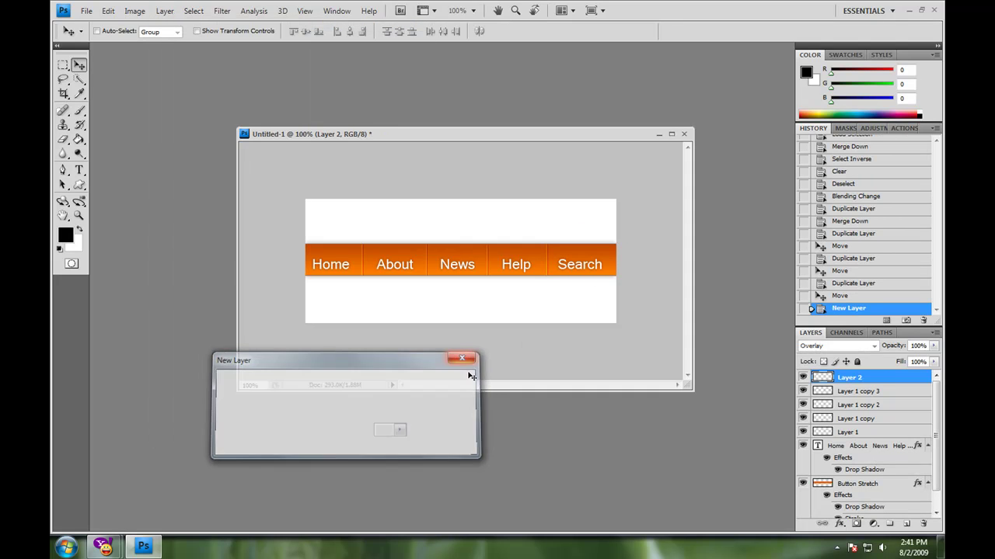
left_click(60, 66)
left_click_drag(293, 241, 685, 264)
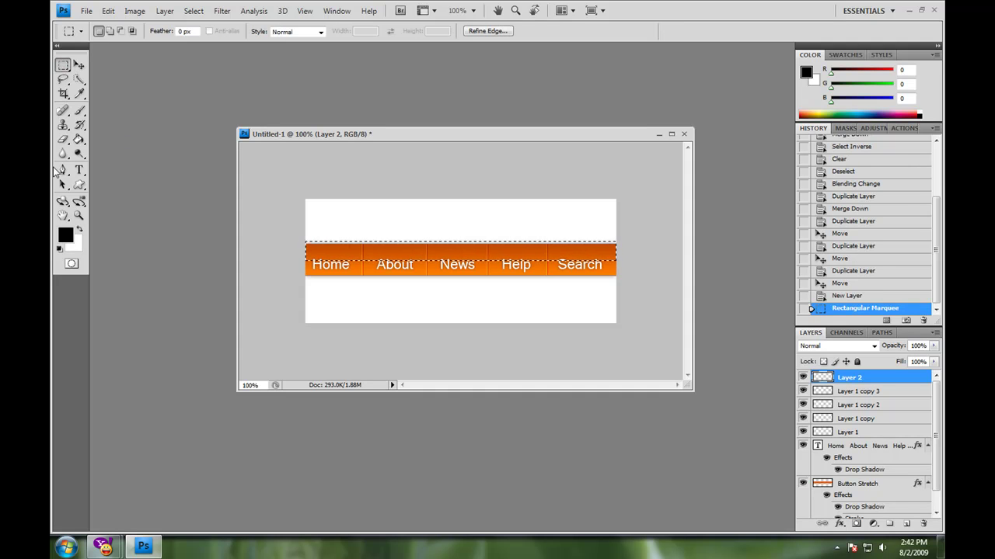
- Fill the selected strip with a white Foreground to Transparent gradient dragged downward
left_click_drag(81, 145, 104, 149)
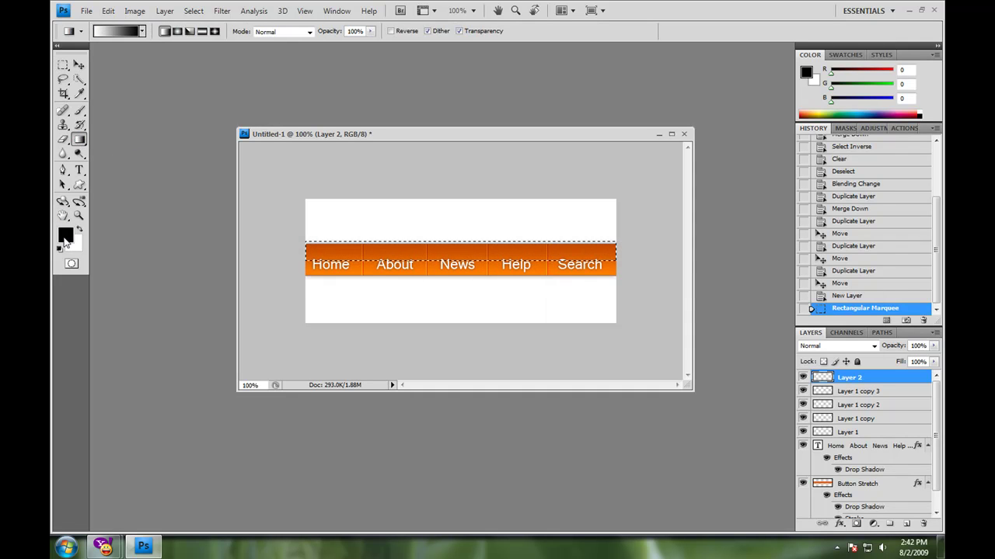
left_click(66, 234)
left_click(379, 230)
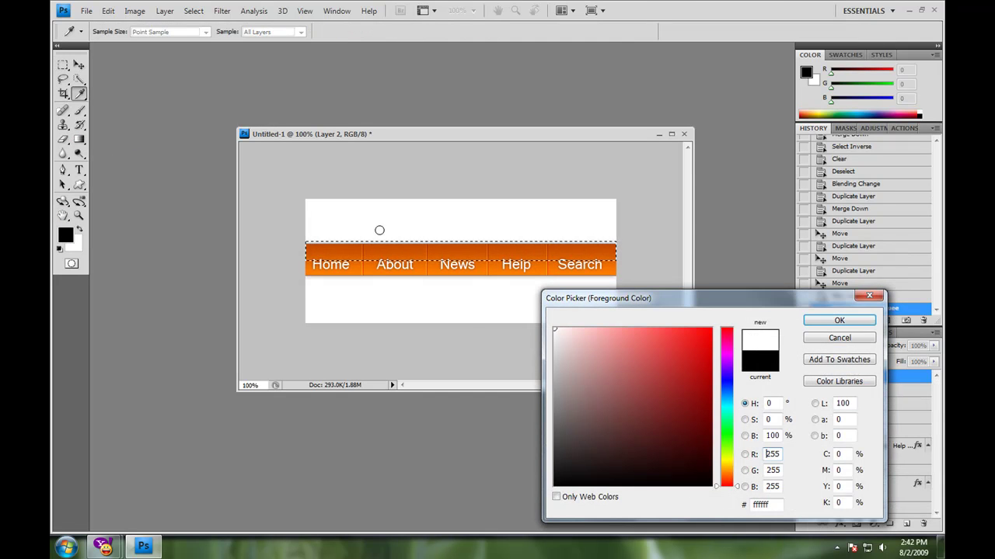
left_click(863, 320)
left_click(134, 31)
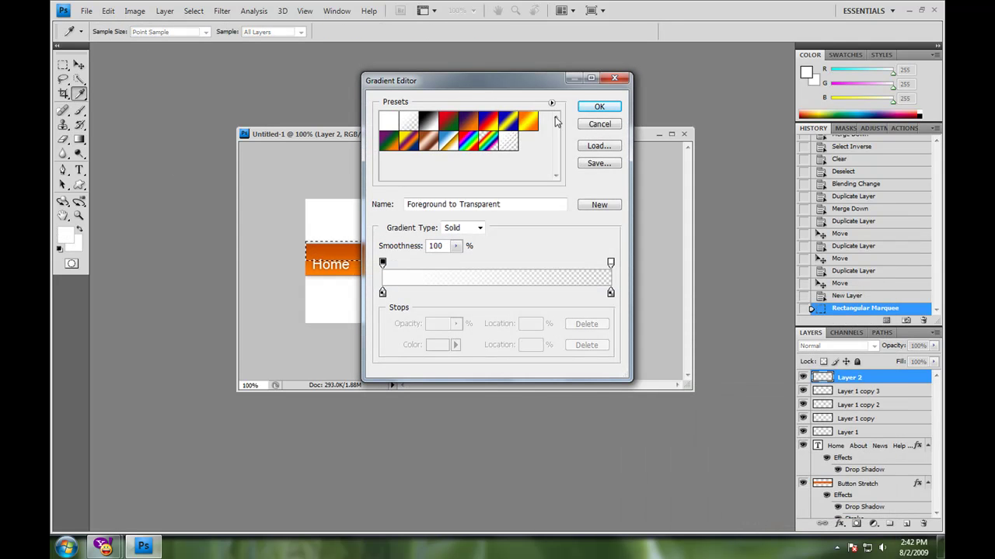
left_click(602, 108)
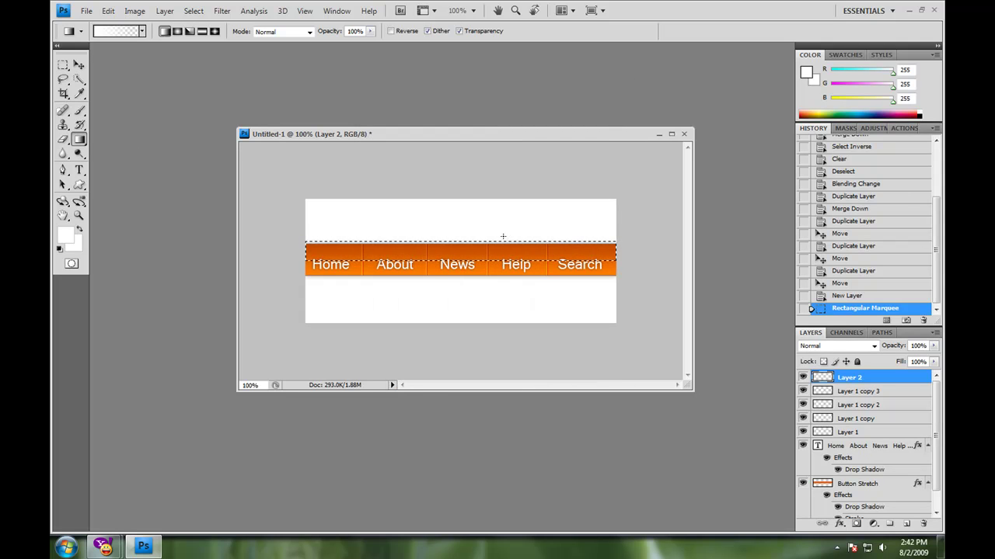
left_click_drag(482, 233, 481, 262)
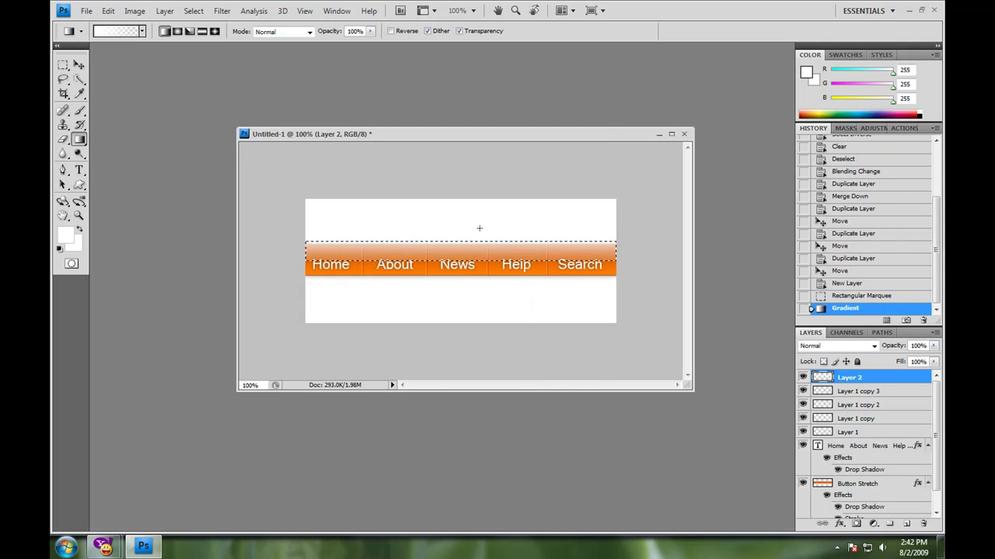
left_click_drag(480, 229, 476, 268)
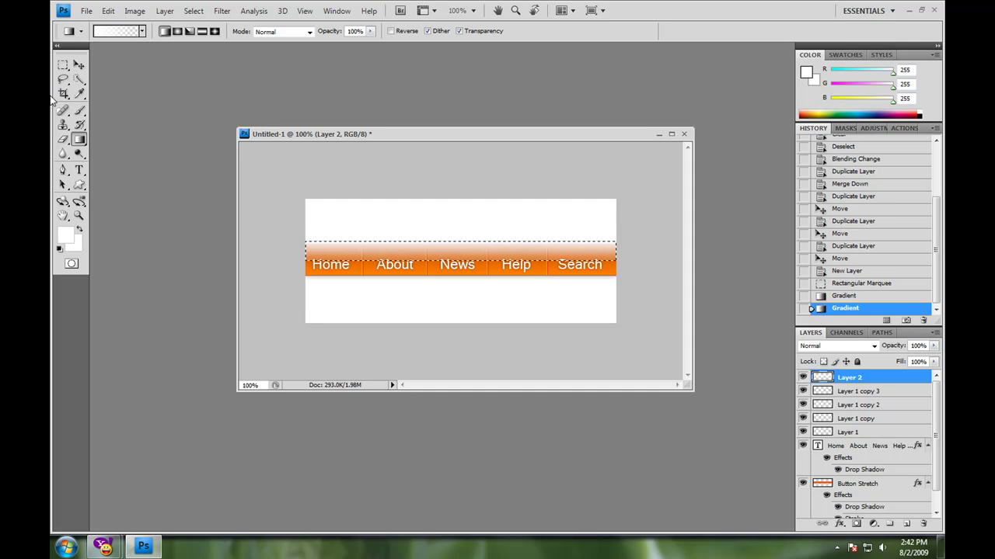
left_click(63, 65)
- Delete the gloss outside the button bar's shape and lower Layer 2 opacity to 67%
left_click(457, 203)
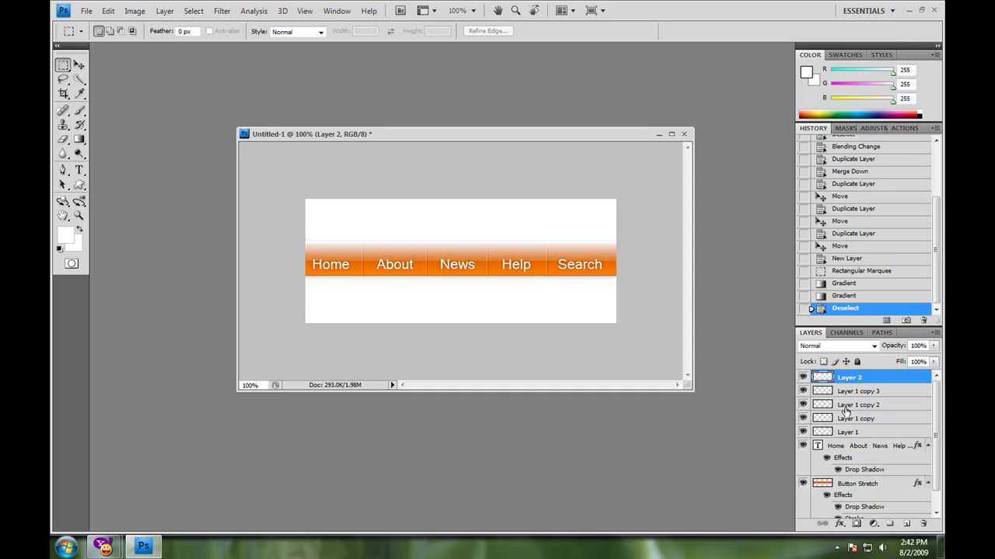
left_click(822, 484, "ctrl")
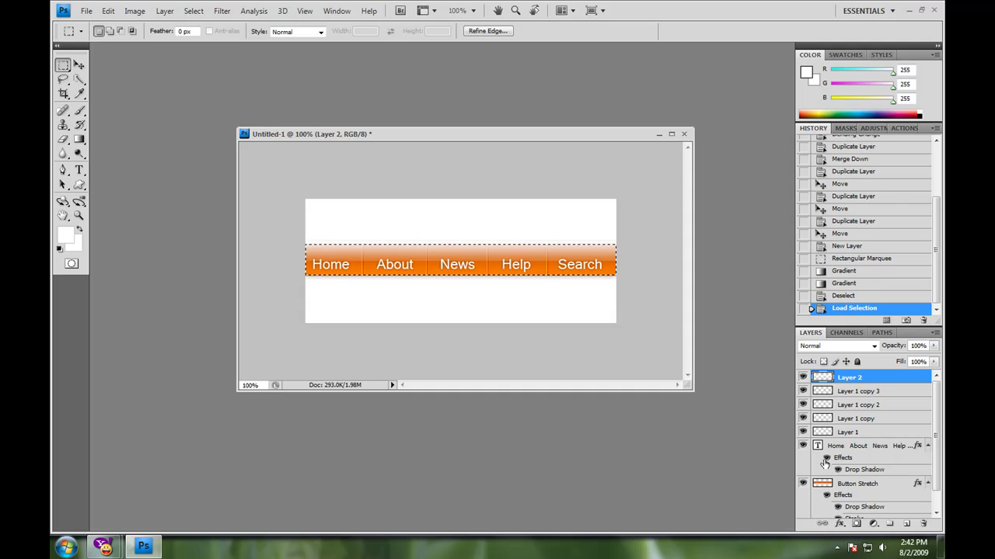
right_click(545, 258)
left_click(580, 275)
key("Delete")
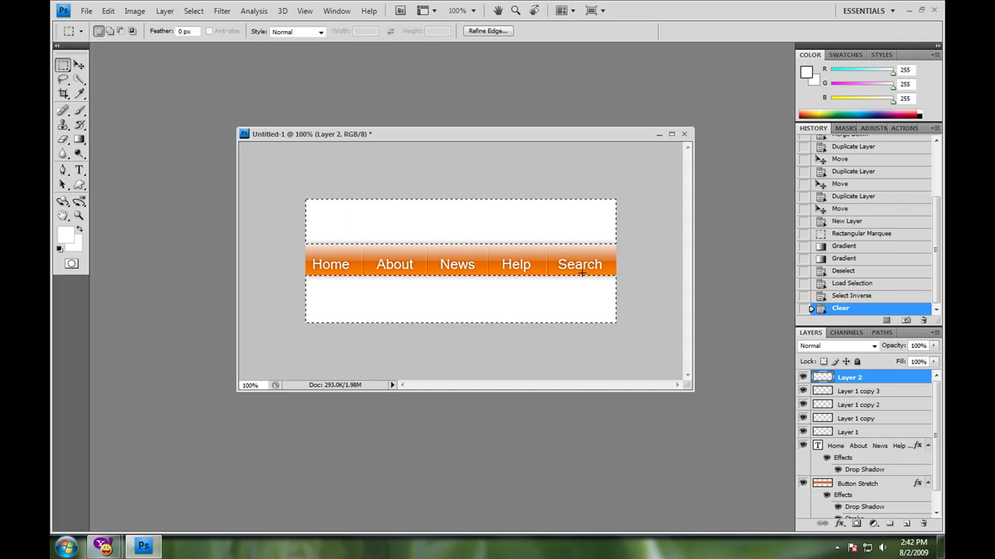
key("ctrl+d")
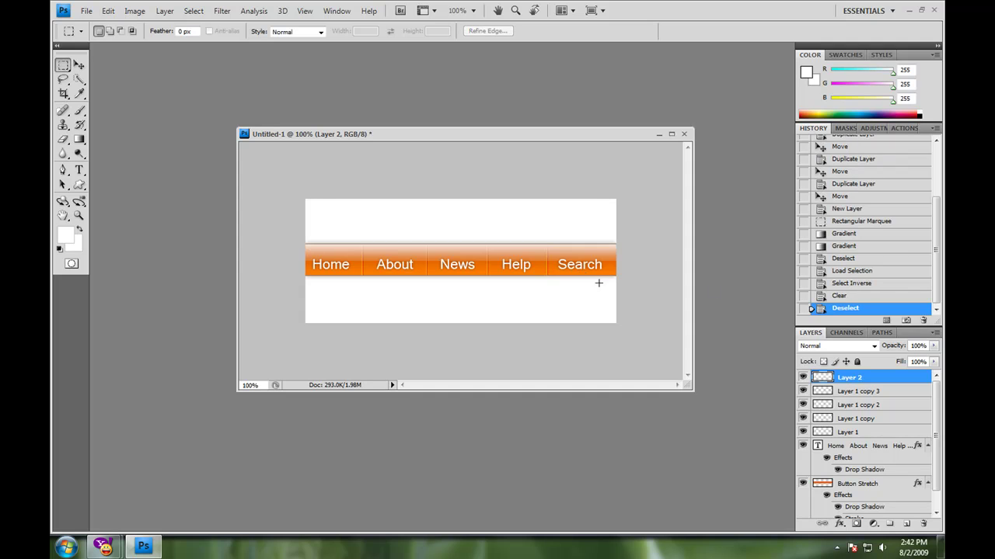
left_click(937, 349)
left_click_drag(933, 361, 914, 363)
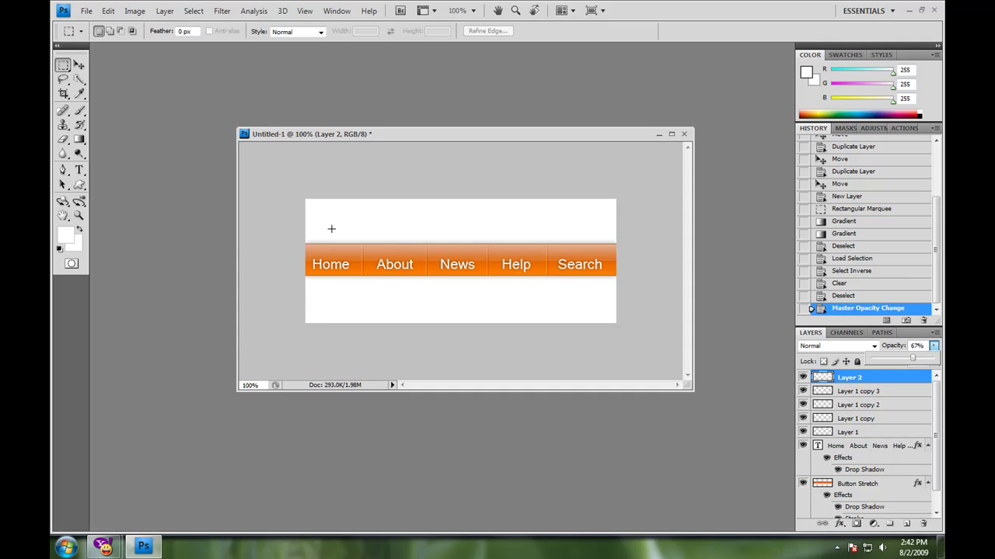
- With Background hidden, merge all visible button layers into one, then show Background again
right_click(869, 419)
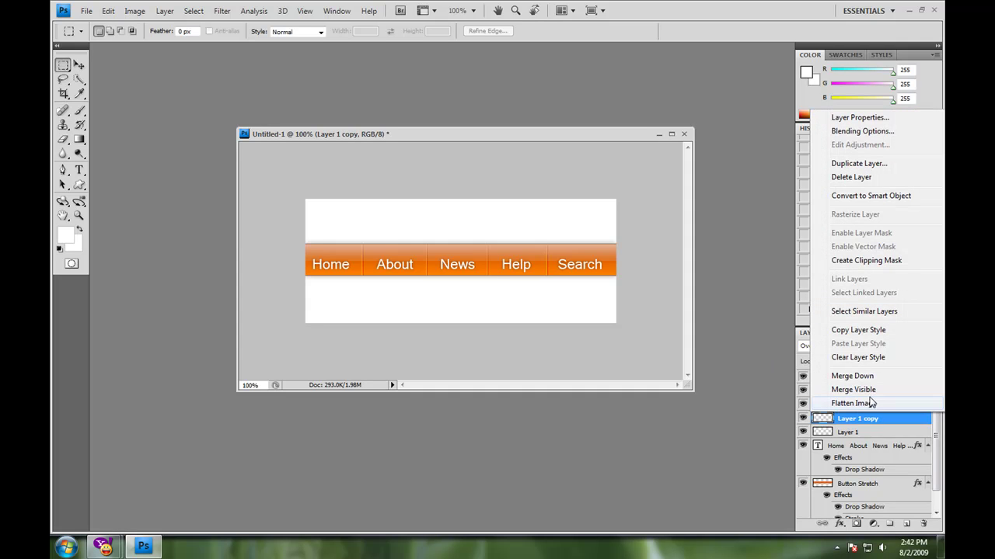
left_click(871, 454)
scroll(869, 460, "down", 1)
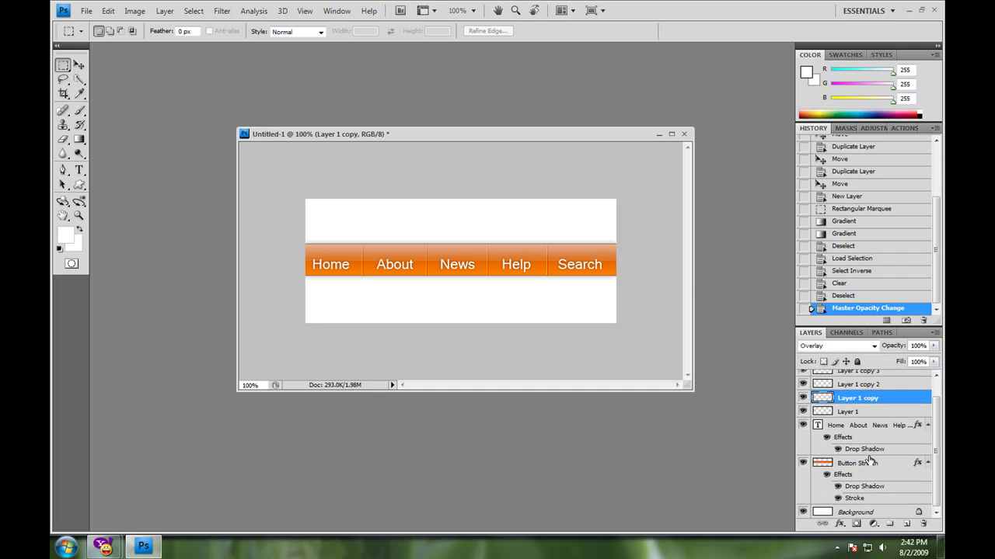
left_click(802, 512)
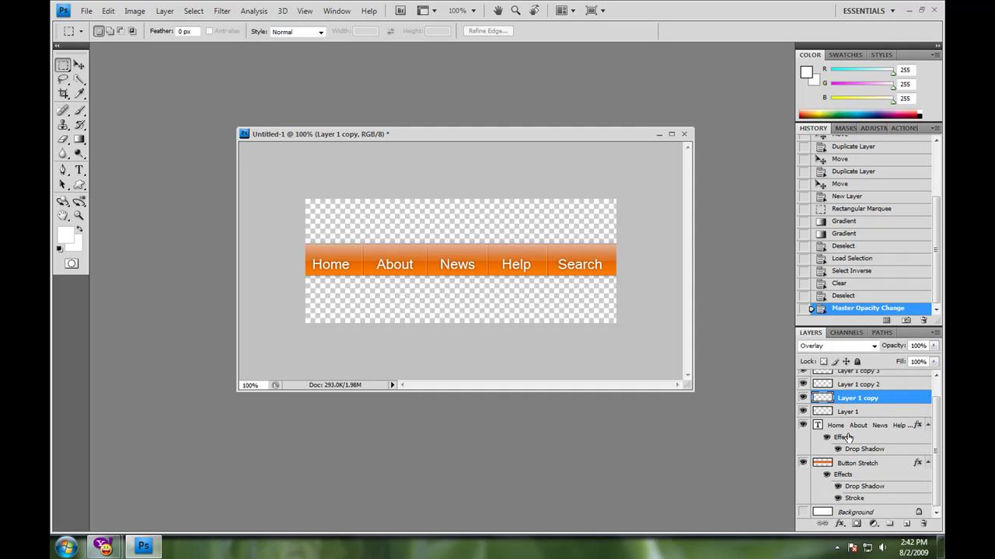
right_click(858, 399)
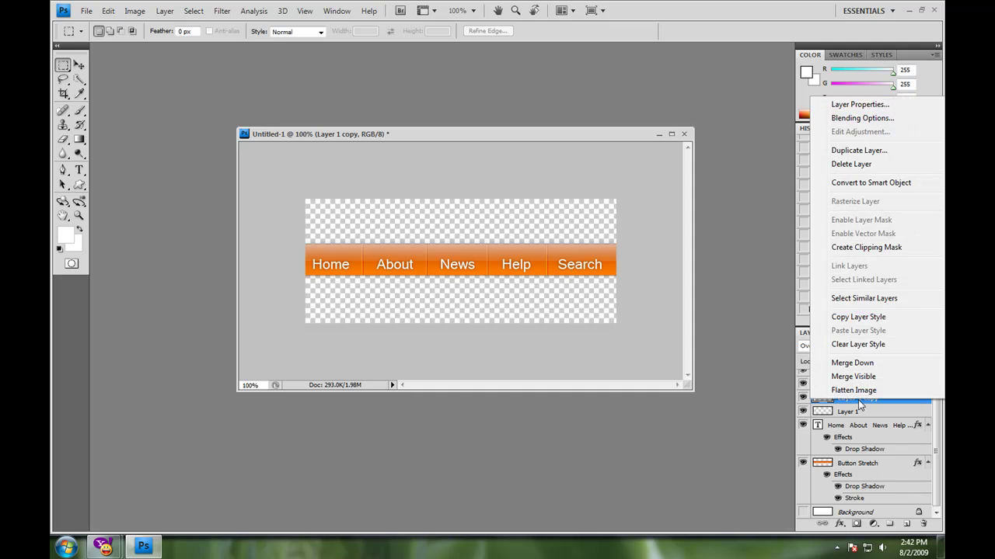
left_click(859, 378)
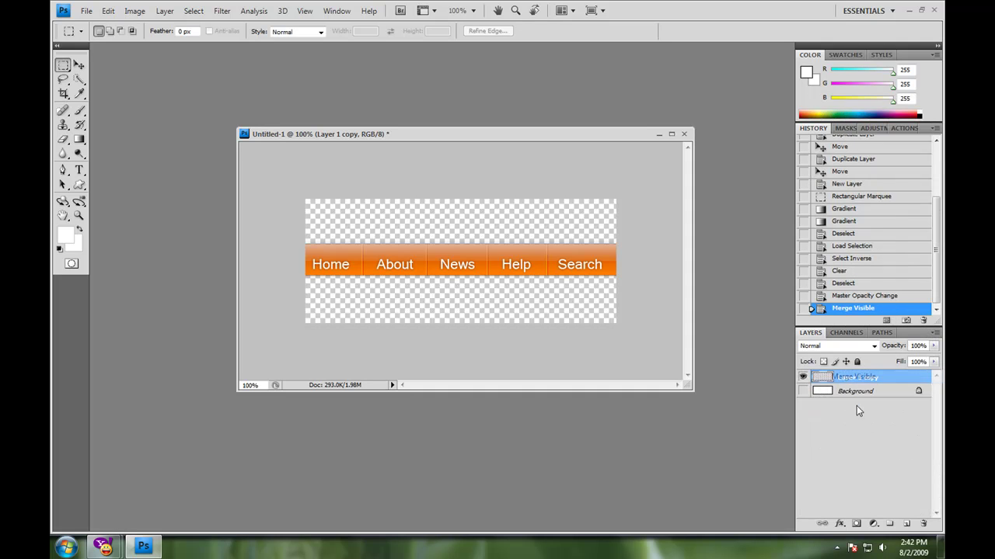
left_click(804, 391)
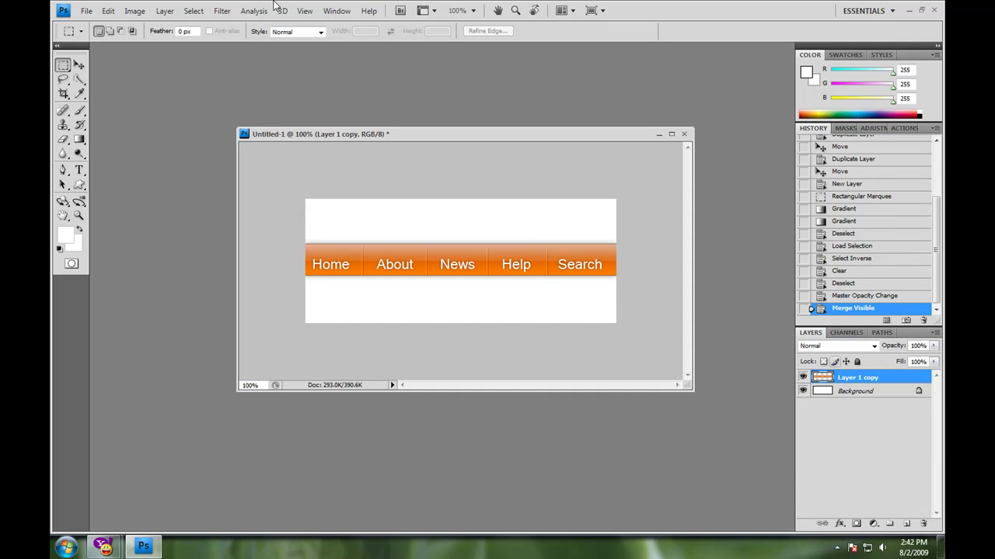
- Select the entire canvas and start a new blank document
left_click(194, 10)
left_click(198, 24)
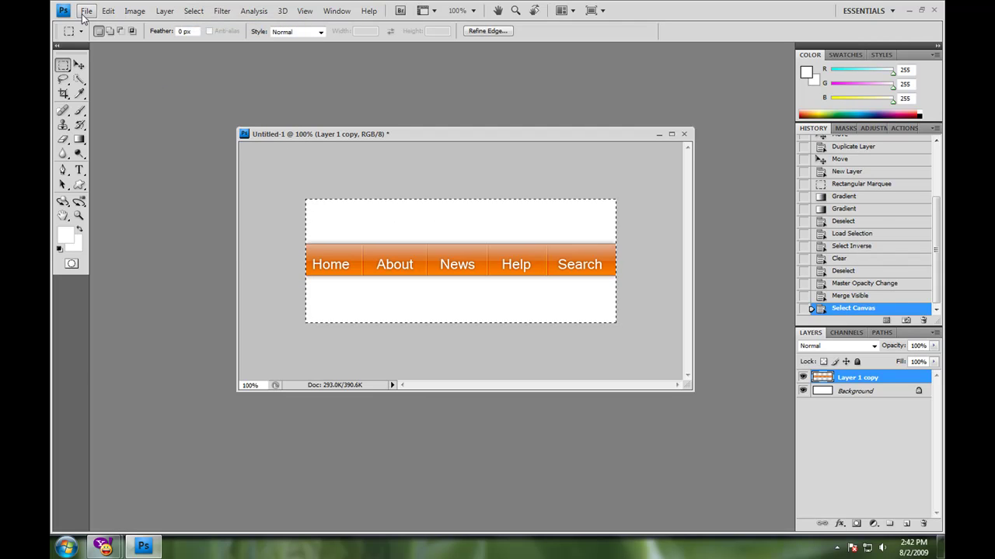
left_click(87, 11)
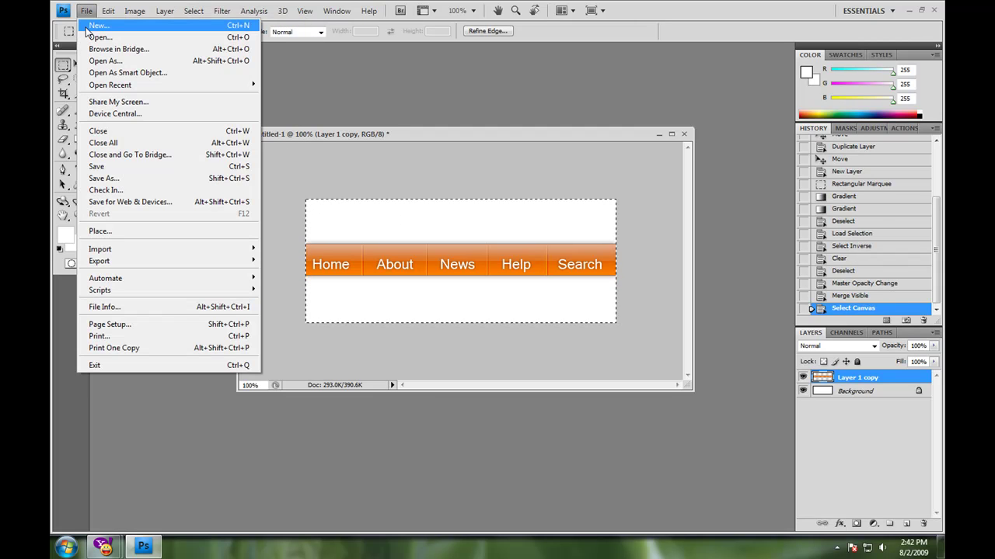
left_click(108, 11)
left_click(87, 11)
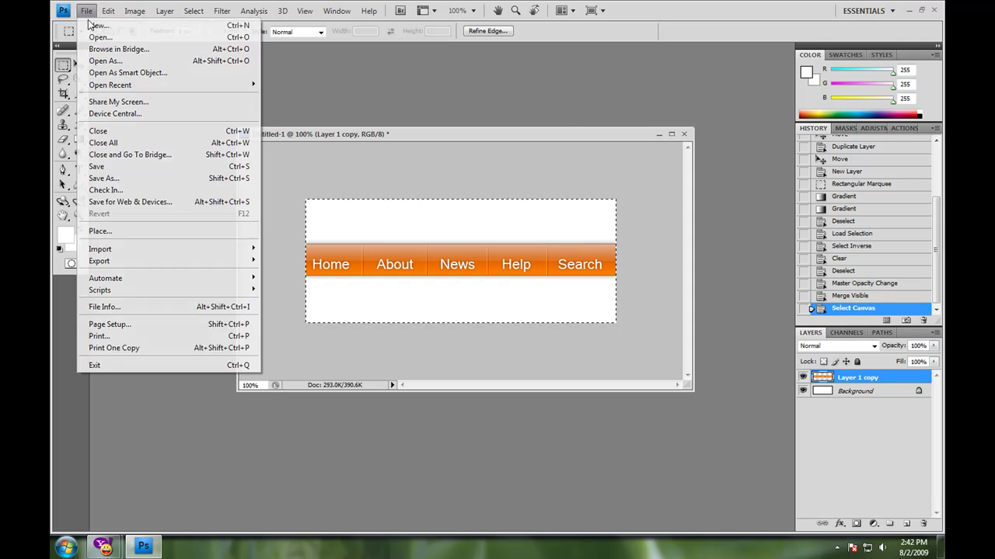
left_click(91, 25)
- Create Untitled-2, paste the menu bar into it, hide its Background, and begin a text layer
left_click(515, 152)
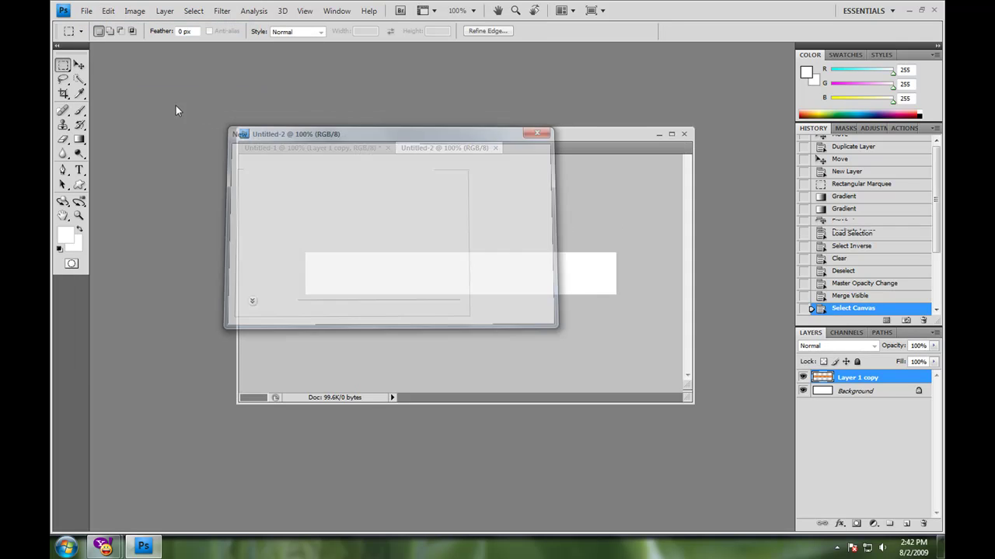
left_click(108, 11)
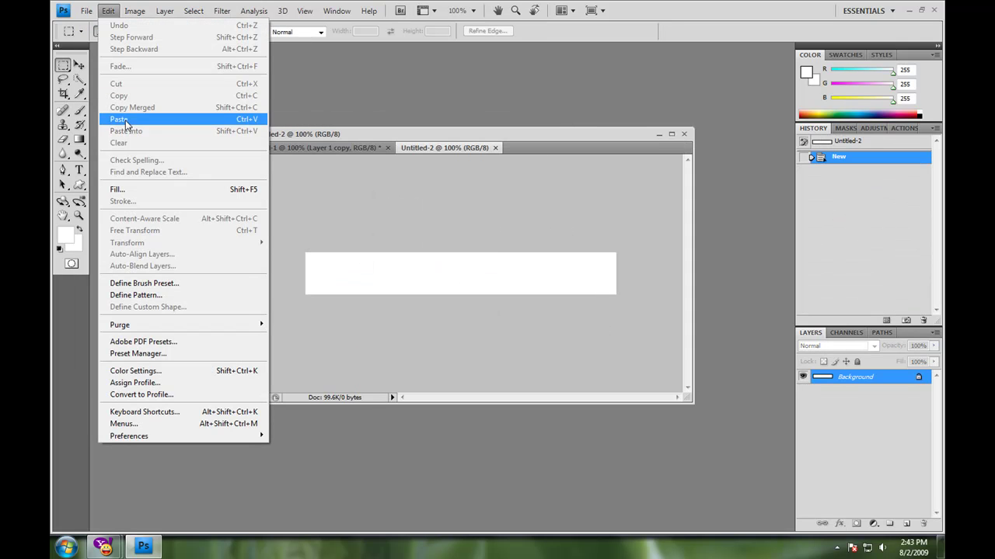
left_click(122, 120)
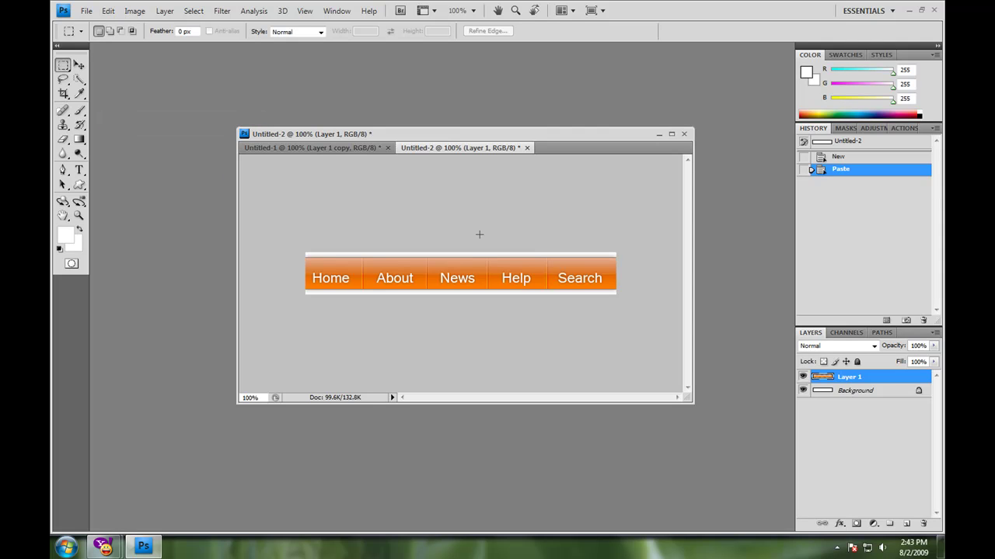
left_click(803, 392)
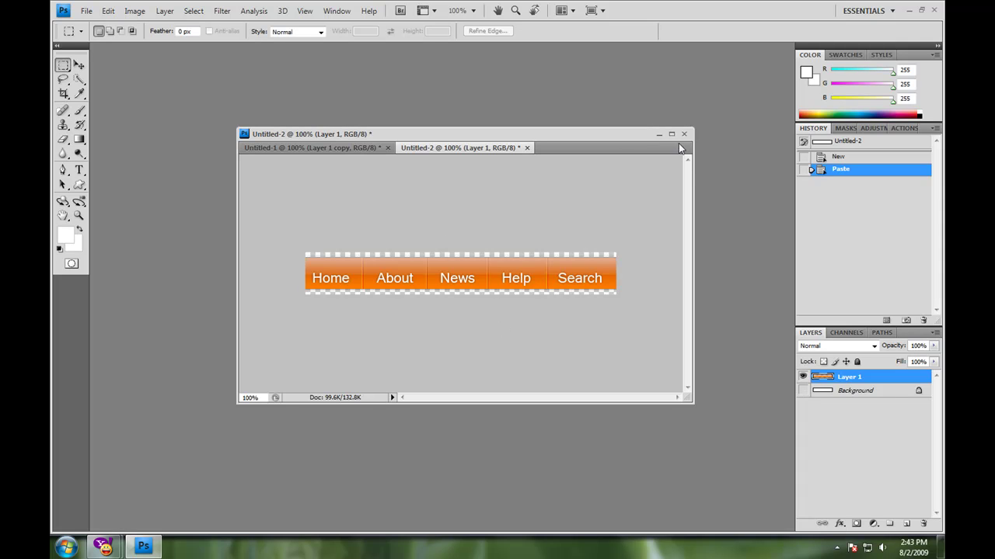
left_click(79, 170)
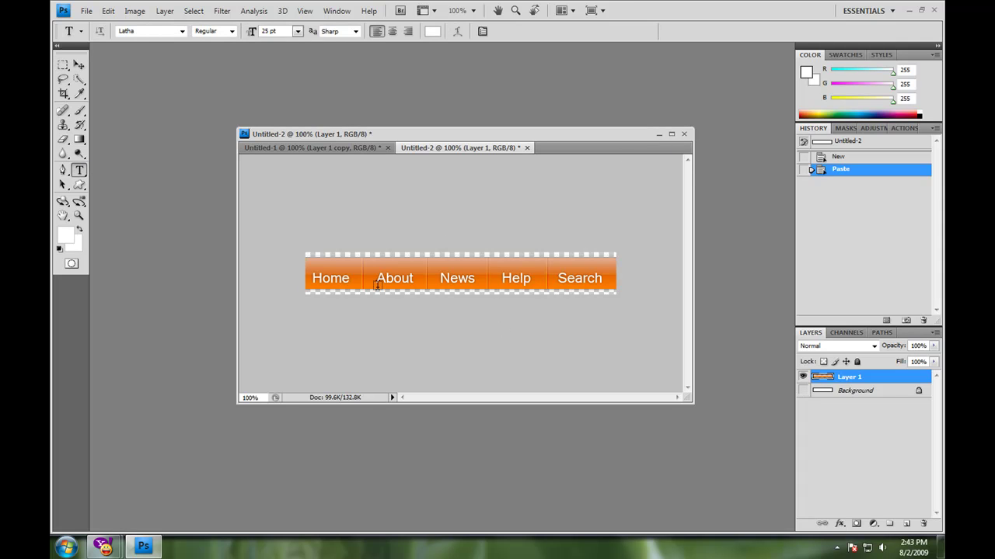
left_click(389, 284)
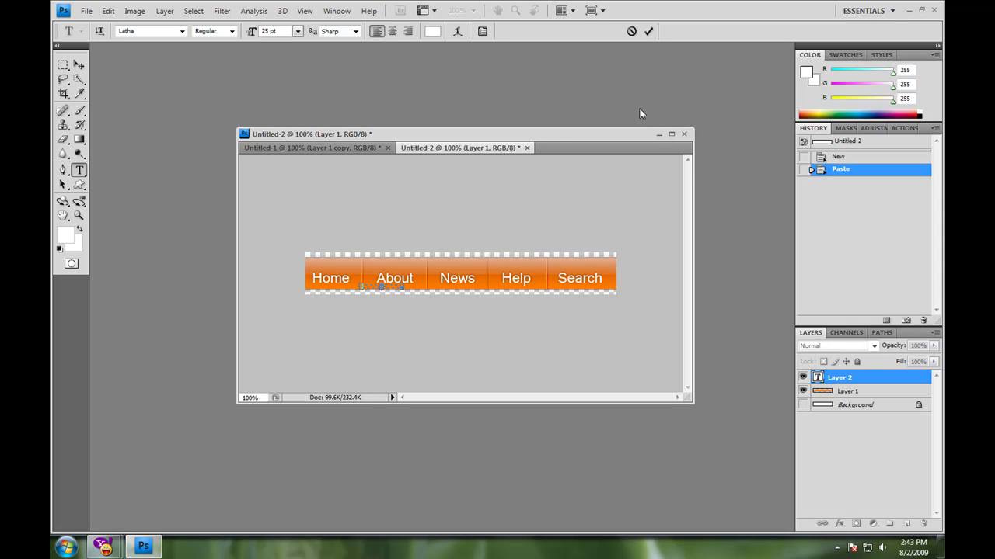
- Return to Untitled-1 and hide the merged orange menu bar layer
left_click(345, 148)
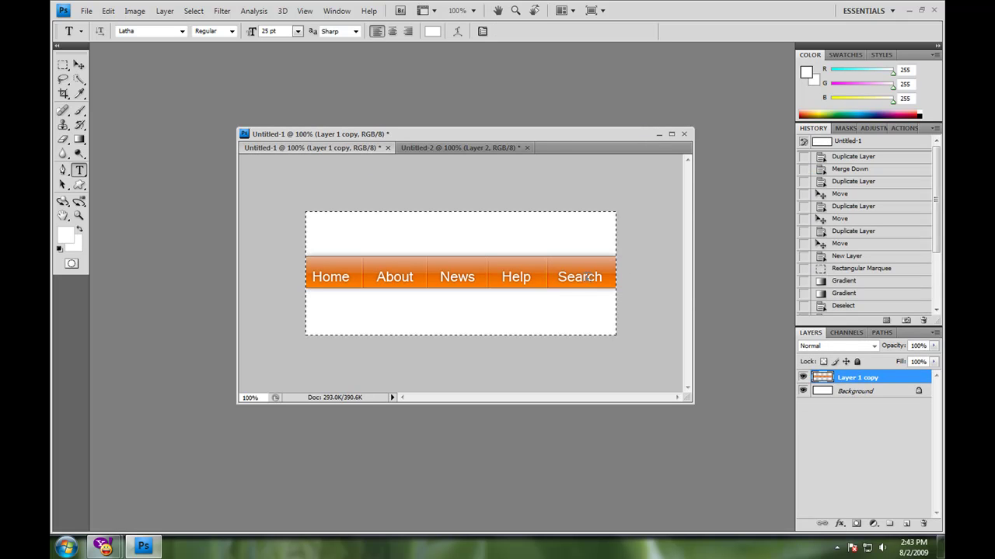
left_click(835, 388)
left_click(803, 377)
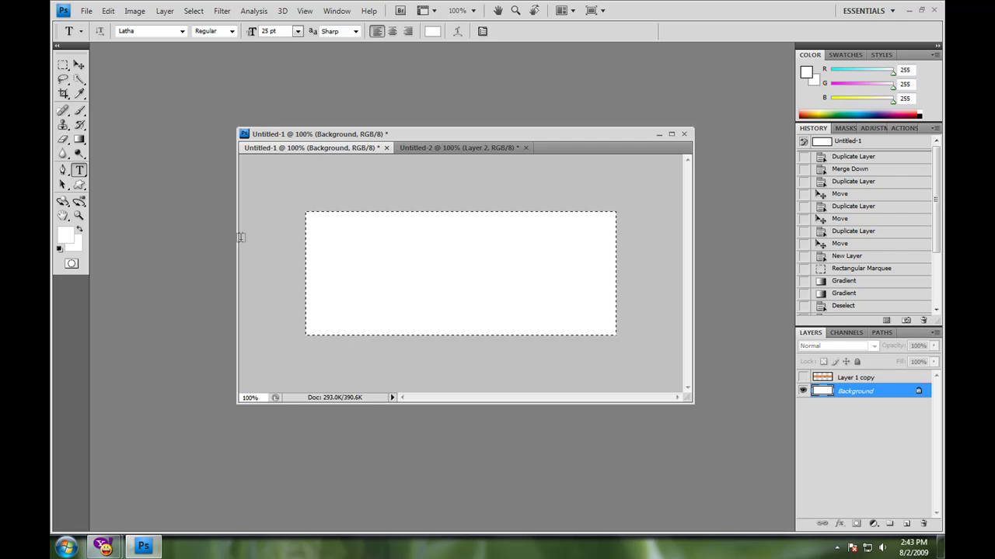
- Add a paragraph text box with the Zetagrafix.com text in black at 46 pt
left_click_drag(333, 236, 559, 316)
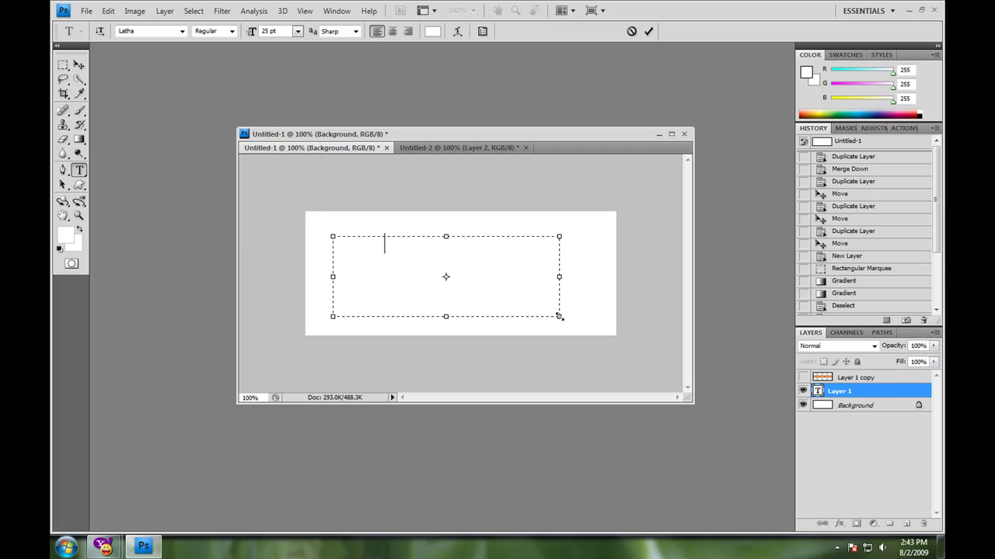
type("About")
key("ctrl+a")
left_click(433, 36)
left_click(555, 484)
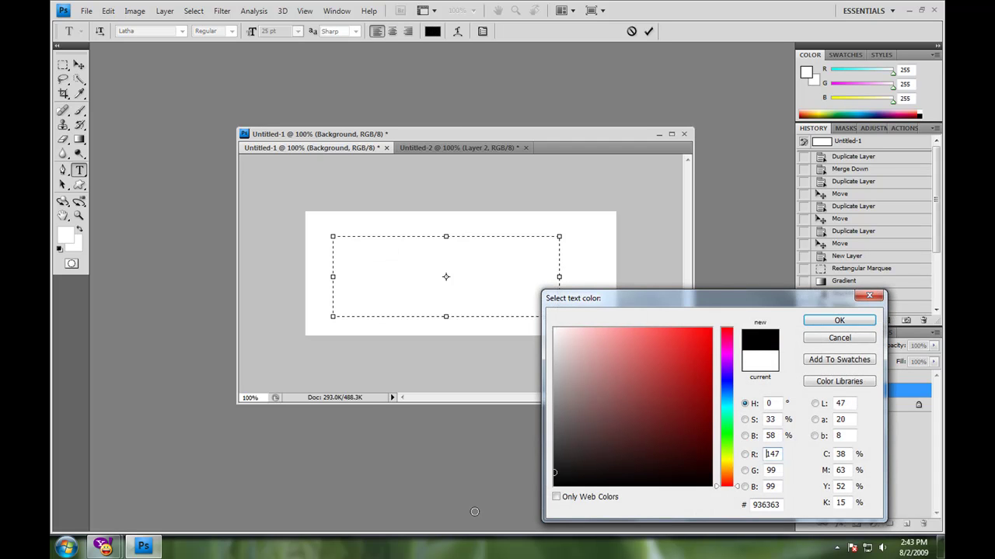
left_click(833, 321)
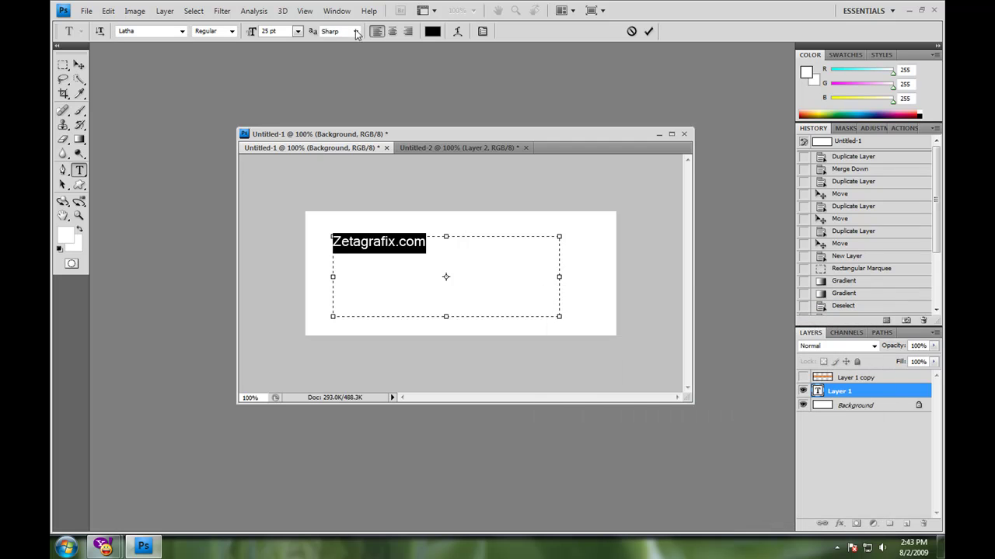
key("Up")
key("Up")
key("Up")
key("Up")
key("Up")
key("Up")
key("Up")
key("Up")
key("Up")
key("Up")
key("Up")
key("Up")
key("Up")
key("Up")
key("Up")
key("Up")
key("Up")
key("Up")
key("Up")
key("Up")
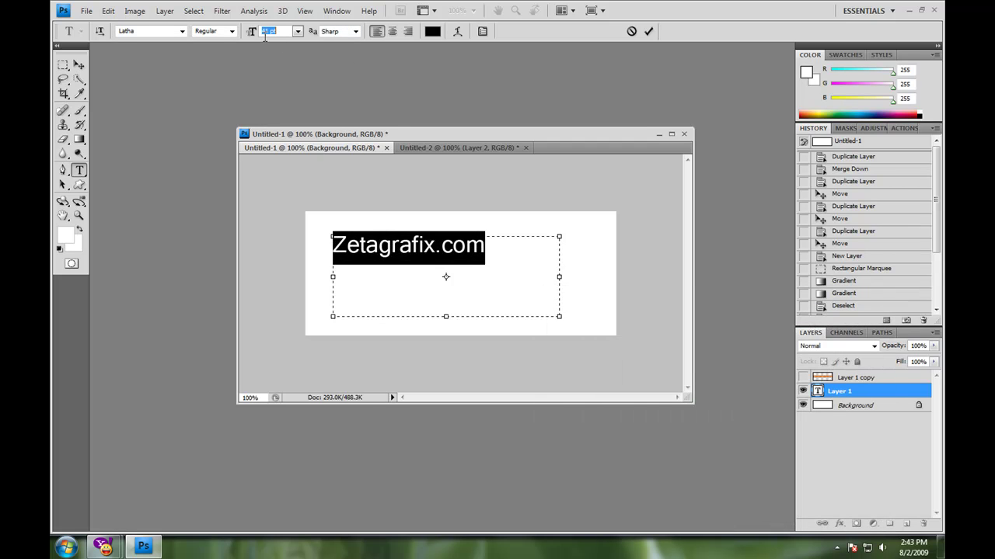
- Move the Zetagrafix.com text to the centre of the canvas
left_click(78, 65)
left_click_drag(401, 280, 445, 305)
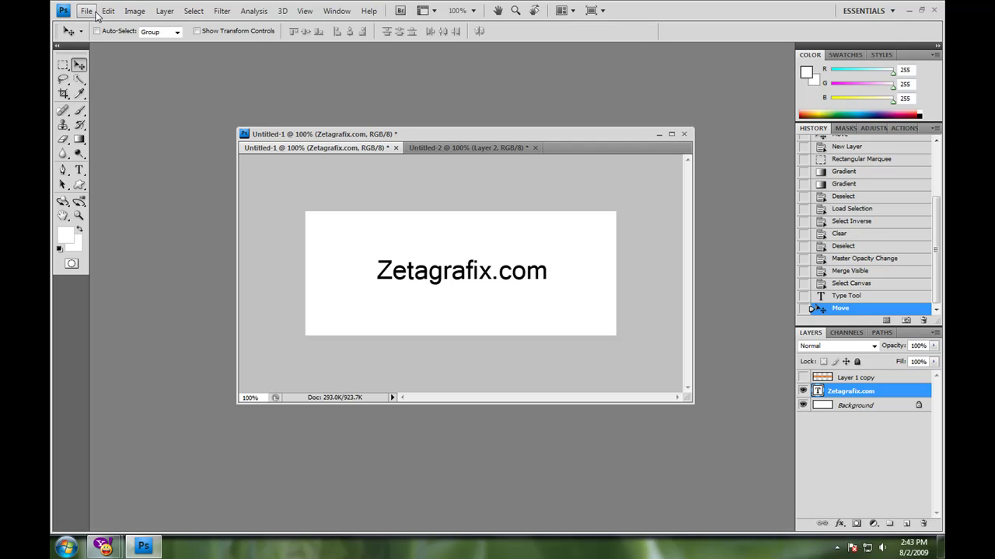
left_click(92, 11)
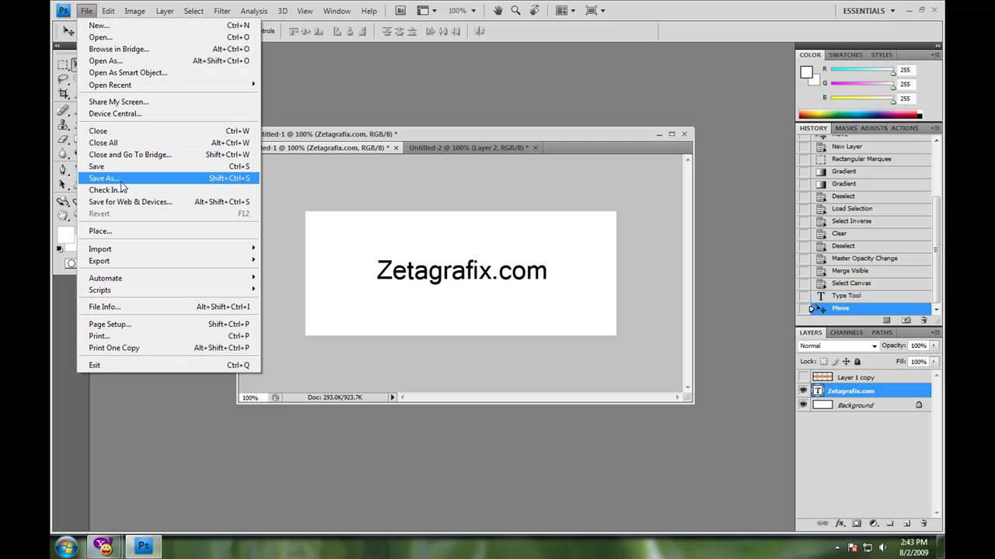